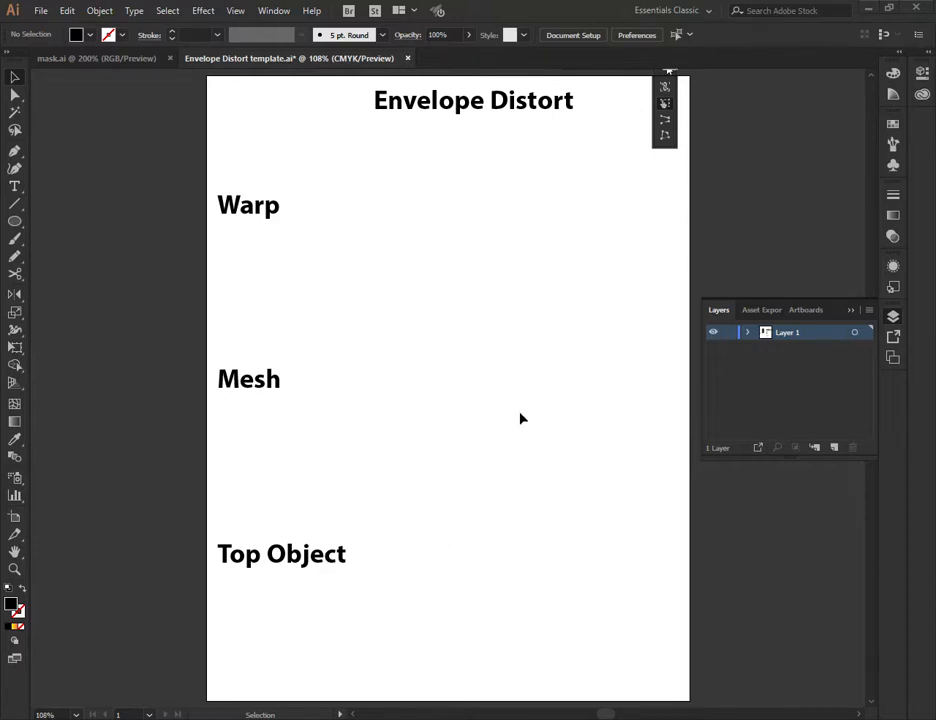
scroll(520, 418, up, 5)
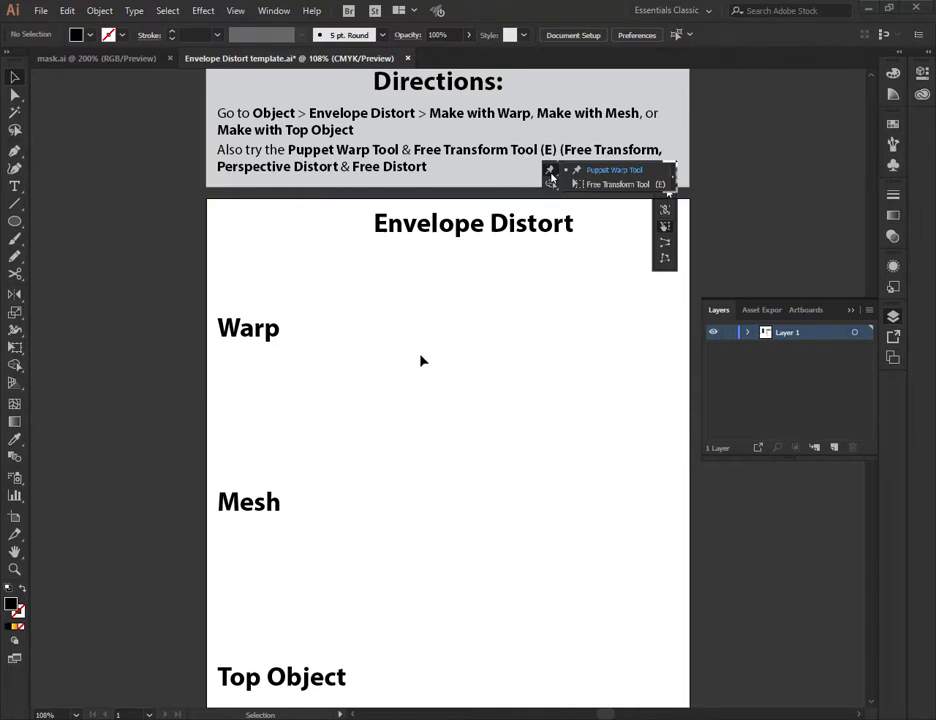
scroll(420, 360, down, 2)
scroll(420, 360, down, 2)
scroll(420, 360, down, 1)
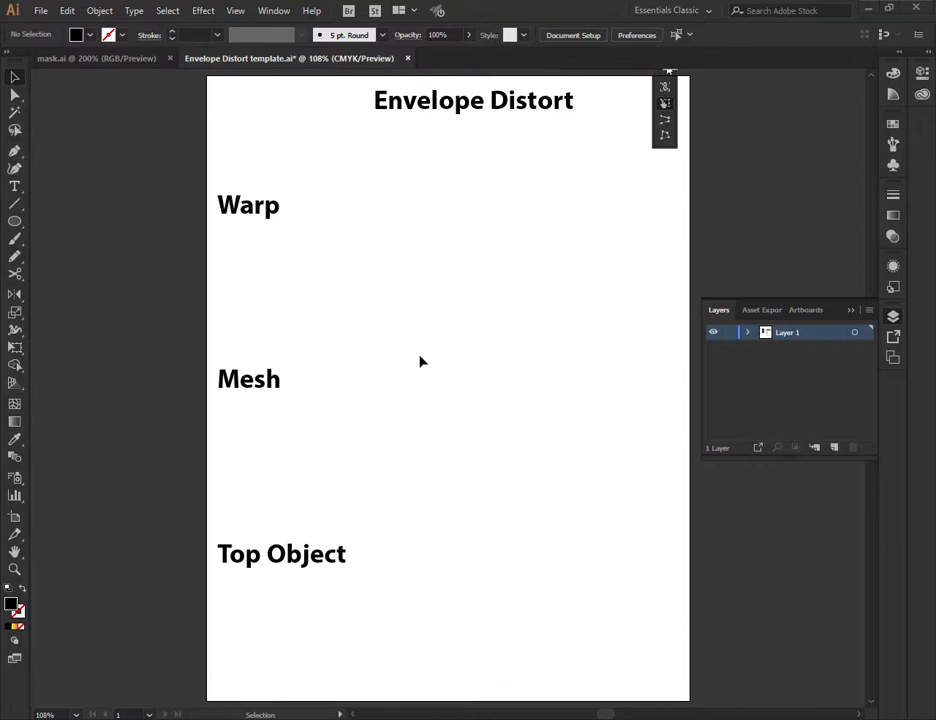
Draw a tall rectangle with the Rectangle tool right of the Warp heading.
click(15, 226)
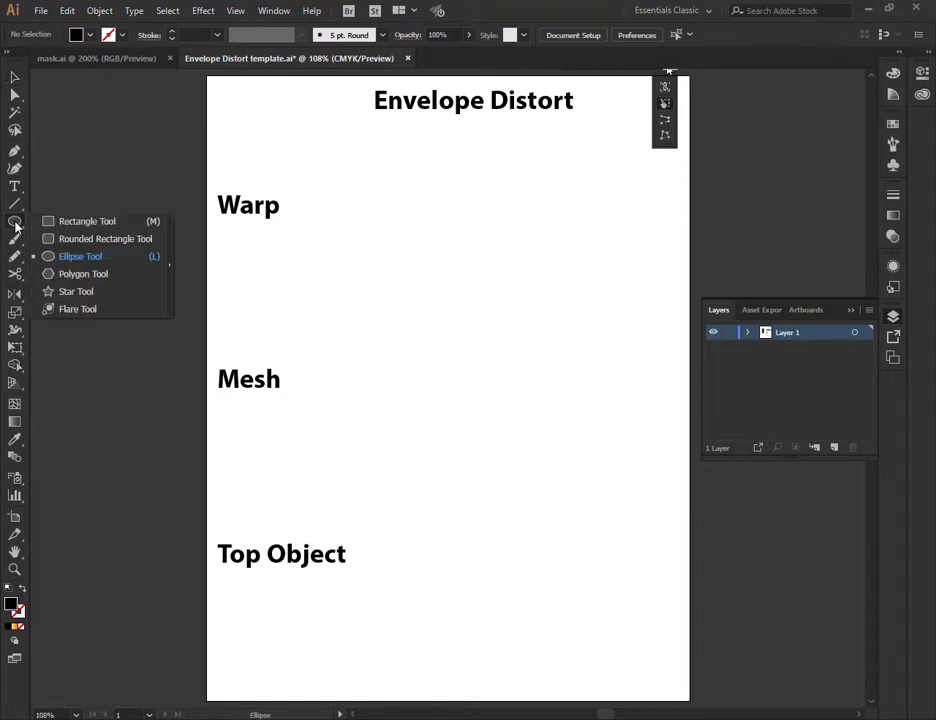
click(96, 240)
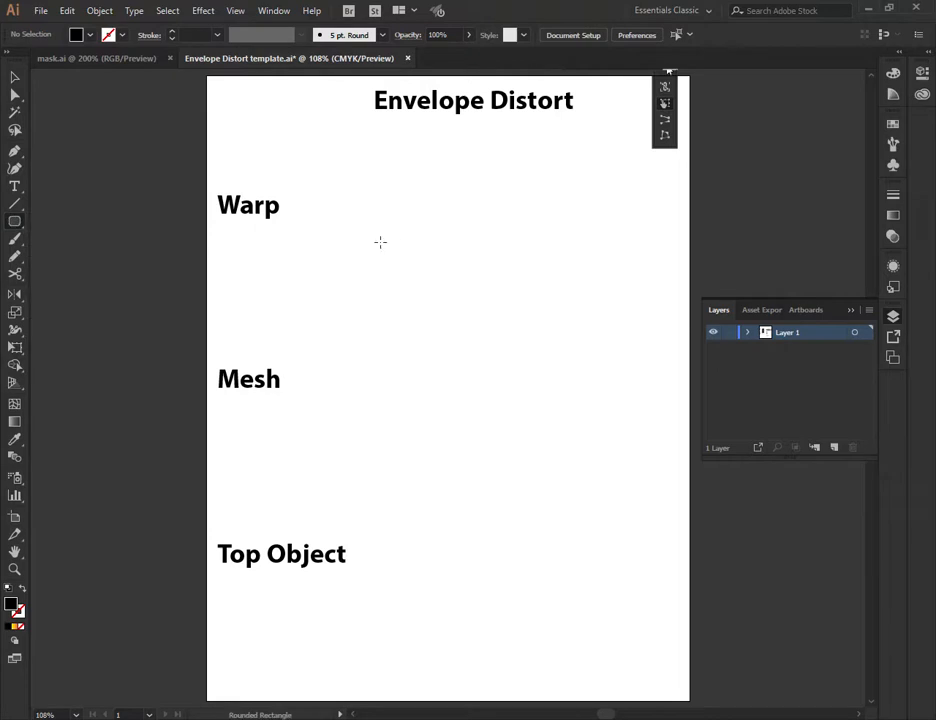
click(15, 222)
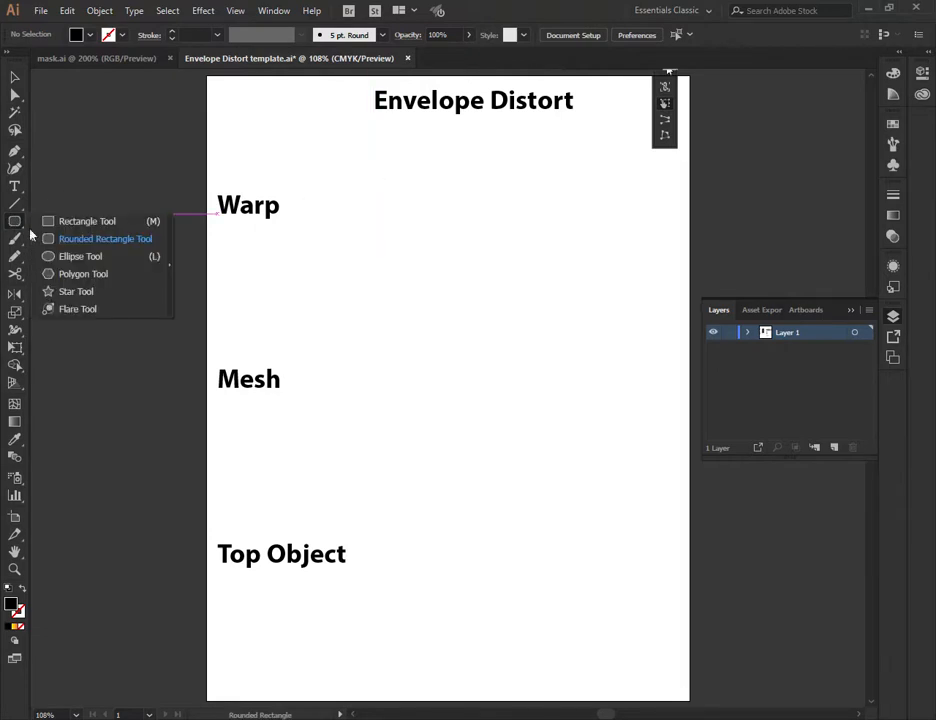
click(85, 219)
drag(326, 170, 375, 347)
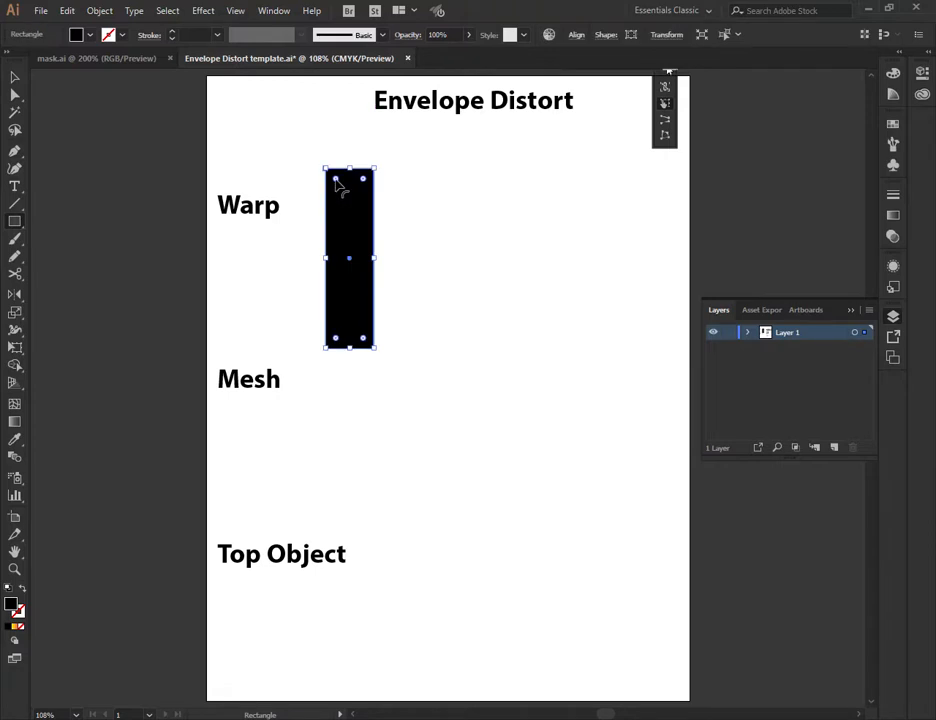
Round the rectangle fully into a narrow pill and reset it to white fill, black stroke.
drag(337, 181, 348, 200)
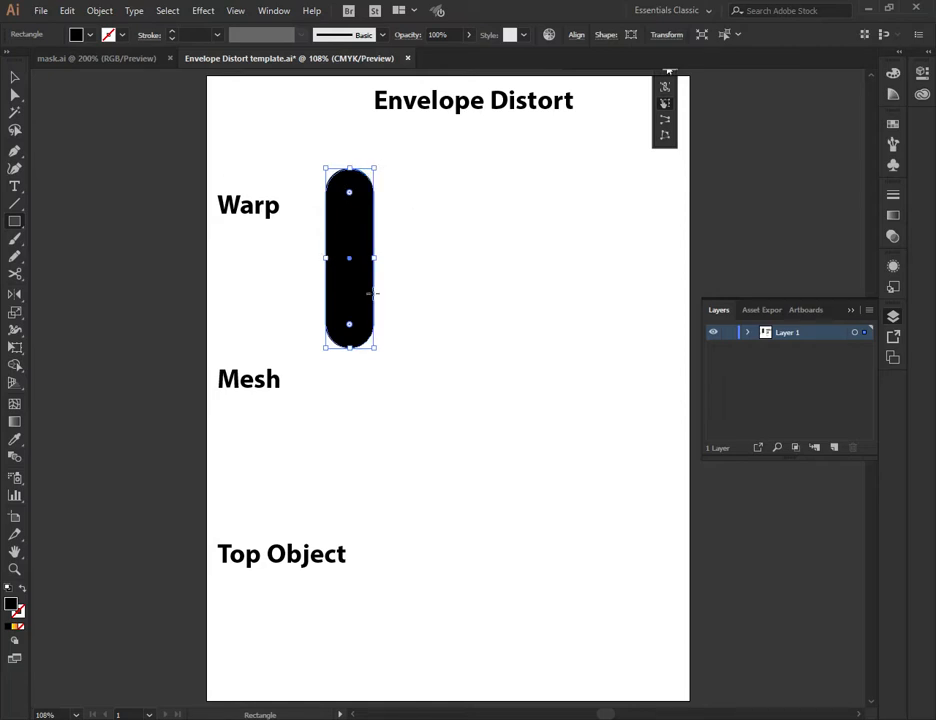
drag(326, 258, 347, 262)
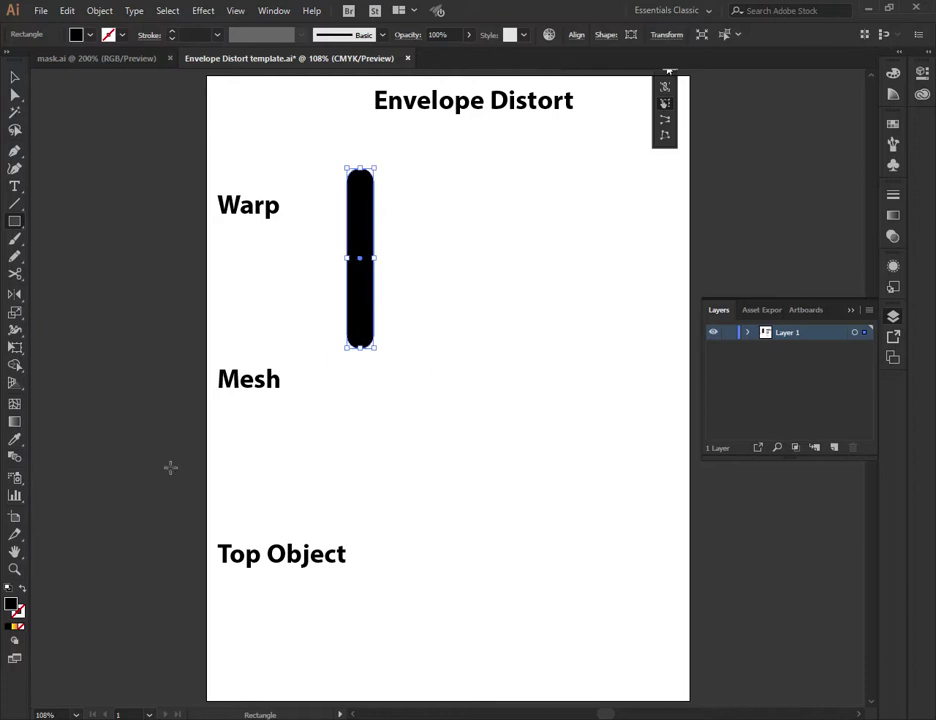
click(7, 591)
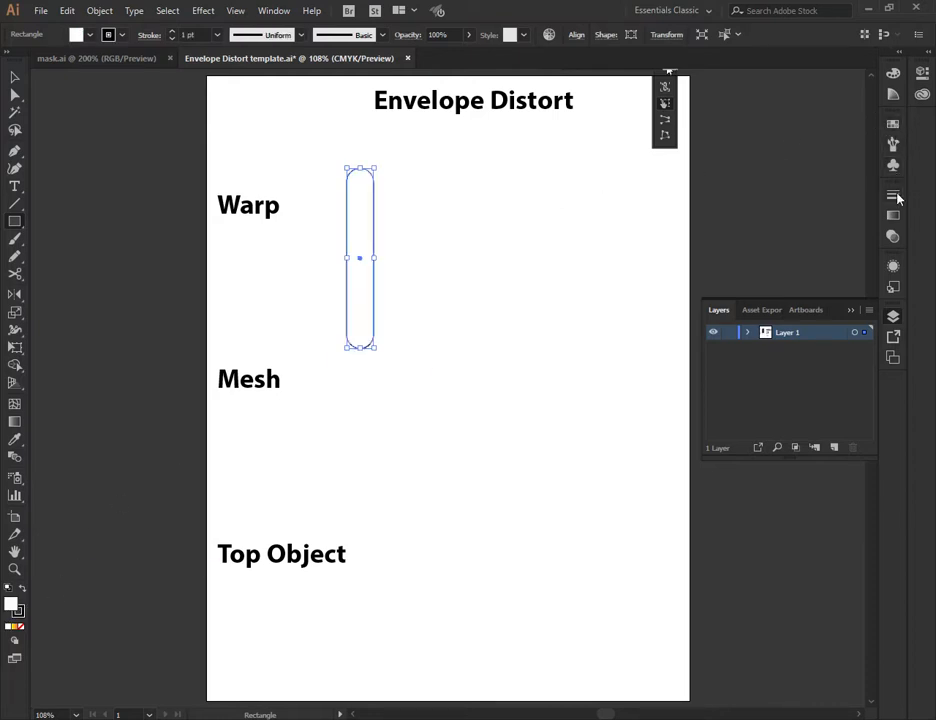
Fill the pill with the Orange, Yellow gradient swatch from the Swatches panel.
click(894, 124)
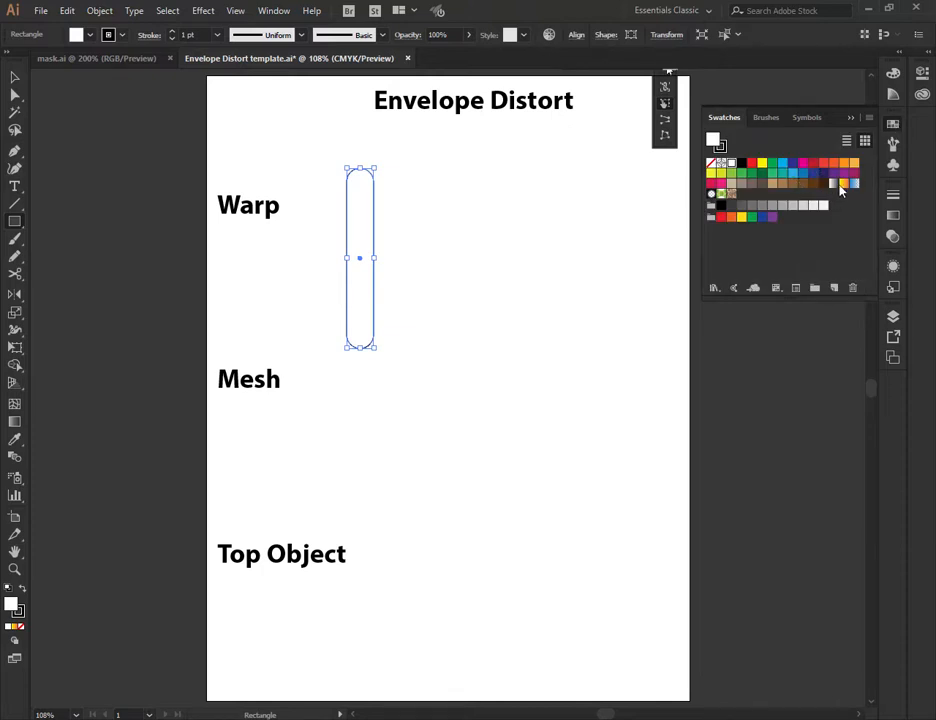
click(845, 184)
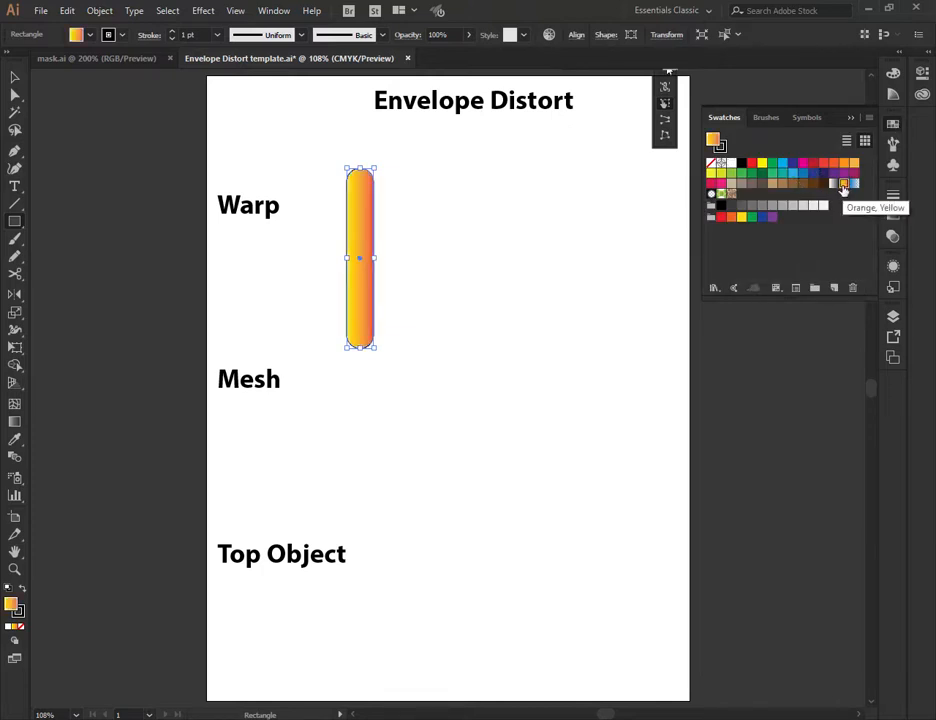
click(15, 78)
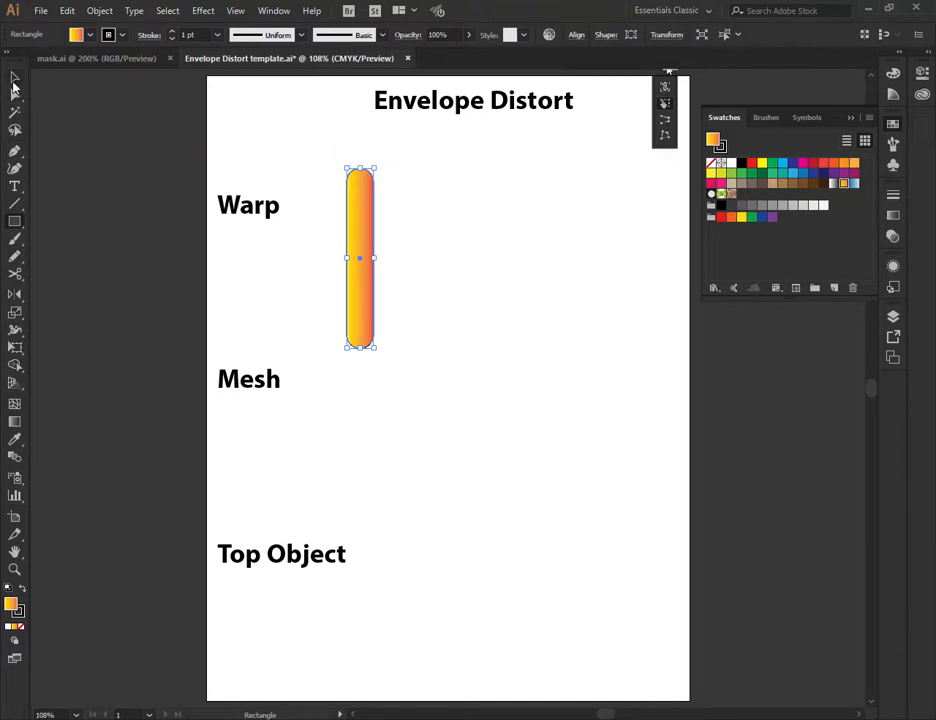
Duplicate the pill rightward and repeat with Ctrl+D until nine pills stand in a row.
click(405, 221)
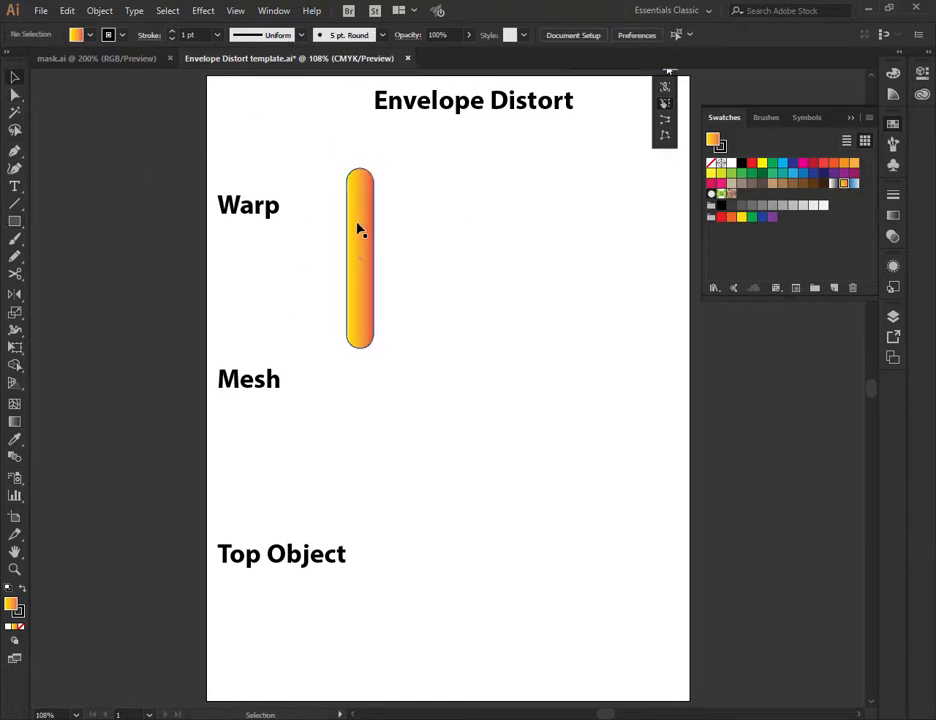
drag(360, 230, 388, 233)
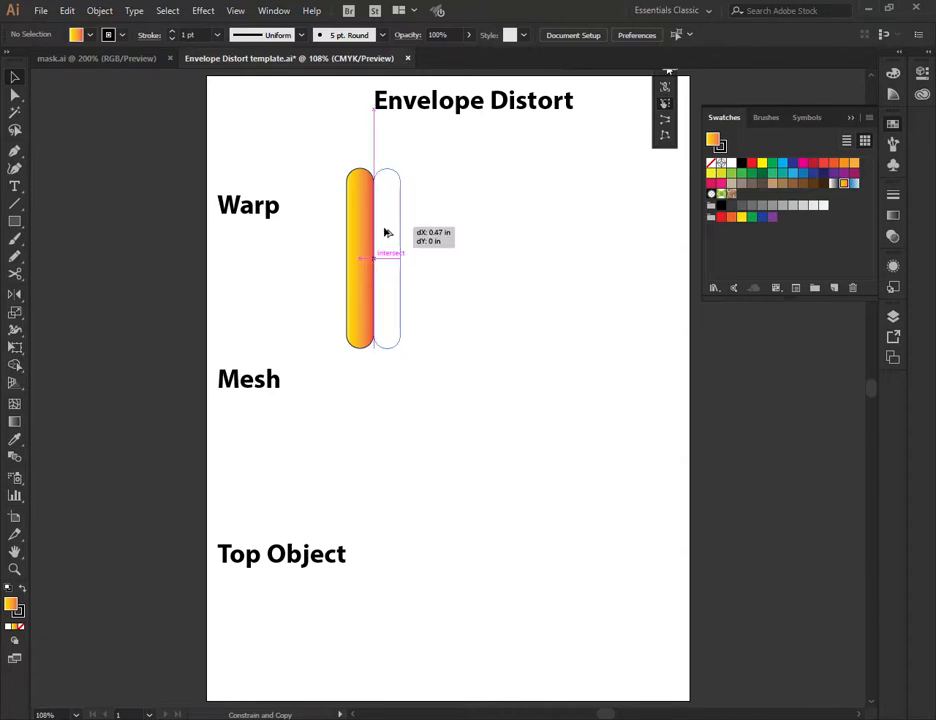
drag(388, 233, 388, 233)
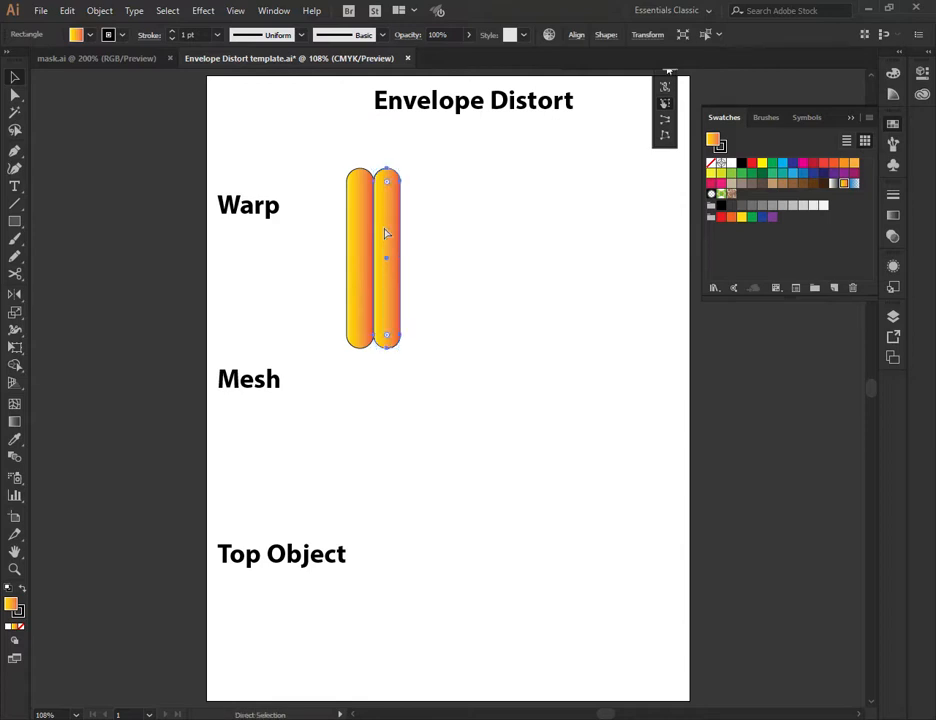
key(ctrl+d)
key(ctrl+d)
key(ctrl+d)
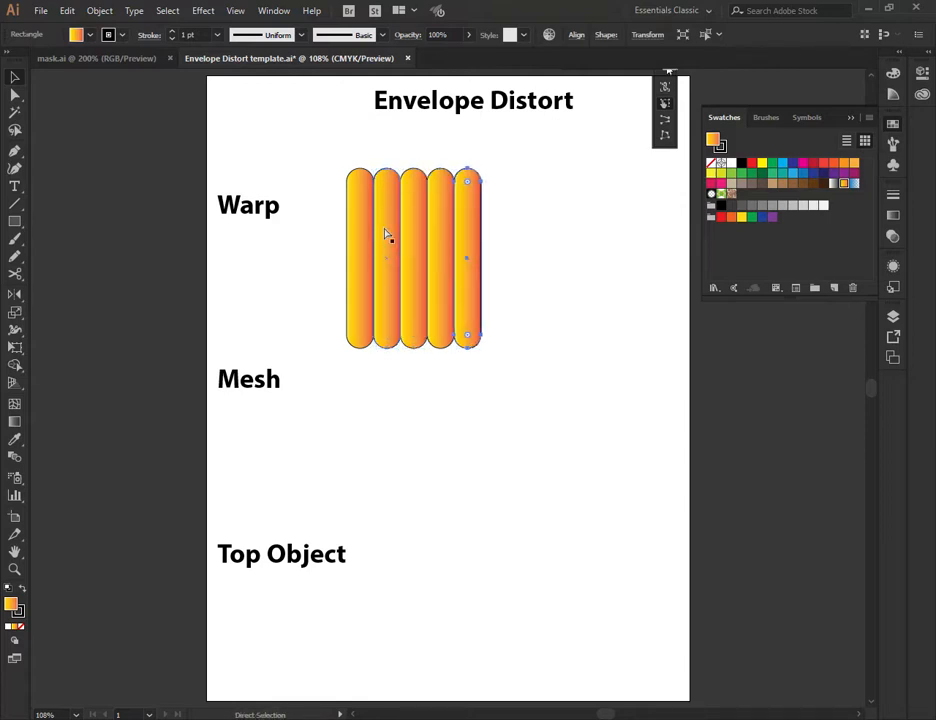
key(ctrl+d)
key(ctrl+d)
key(ctrl+d)
key(ctrl+d)
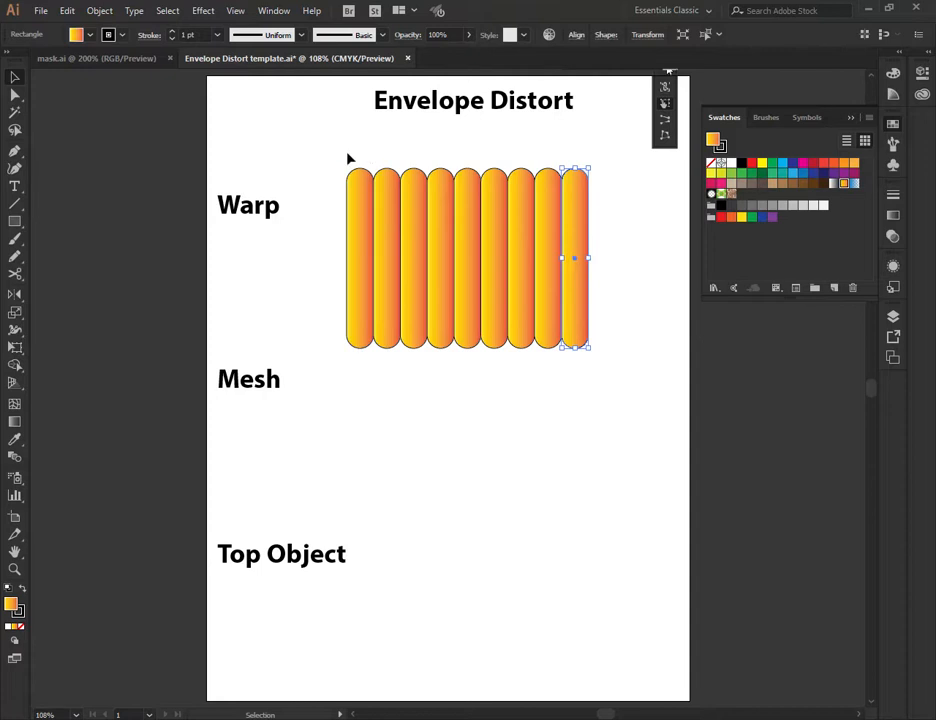
Select all nine pills and leave a copy of the row on the pasteboard left of the page.
drag(338, 152, 616, 350)
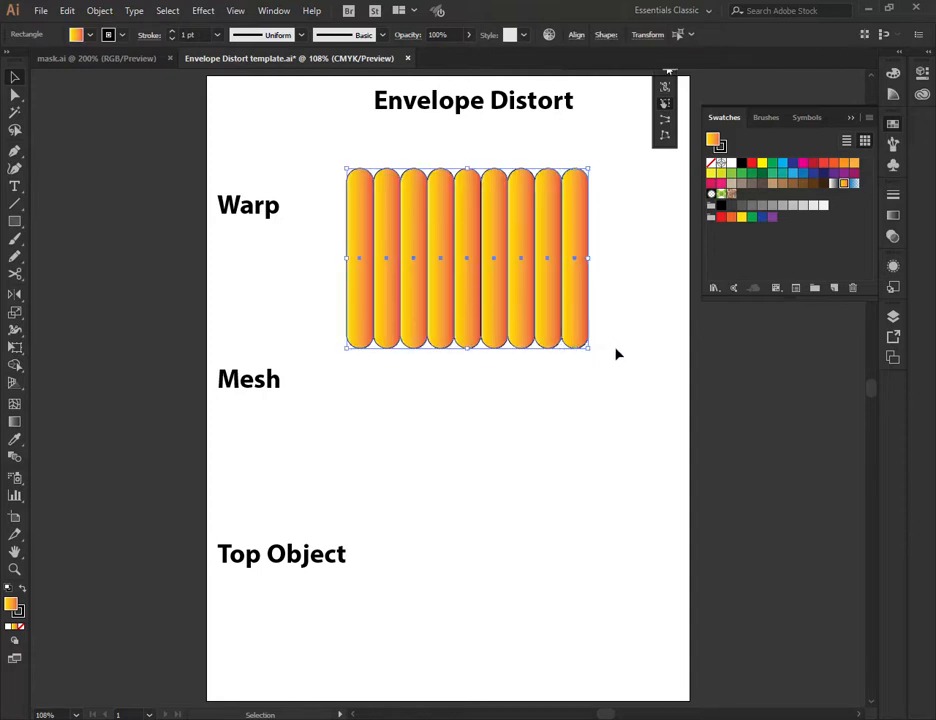
key(a)
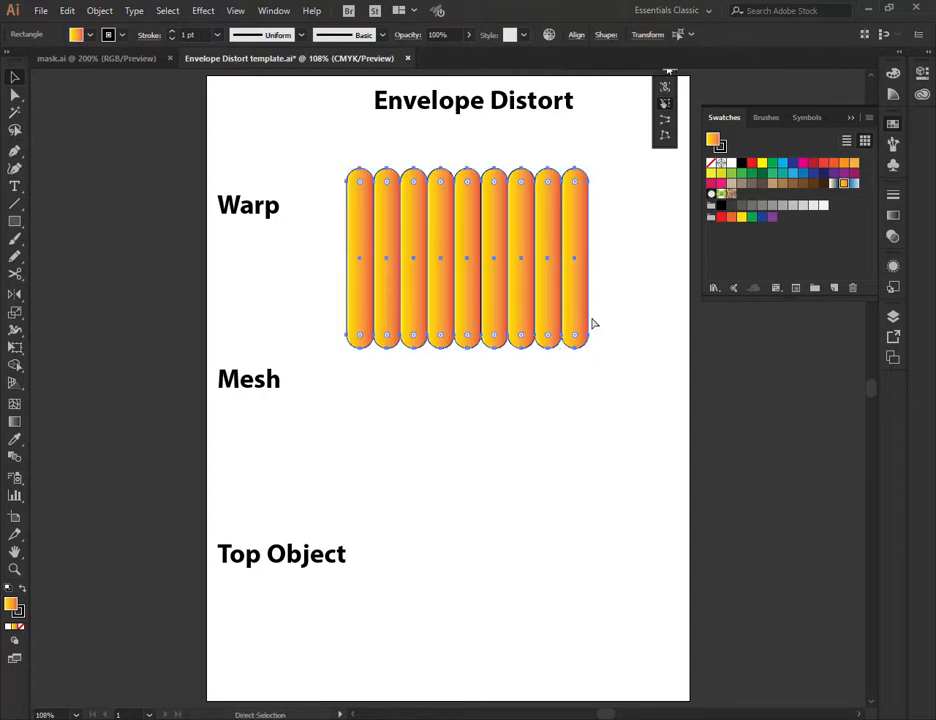
key(v)
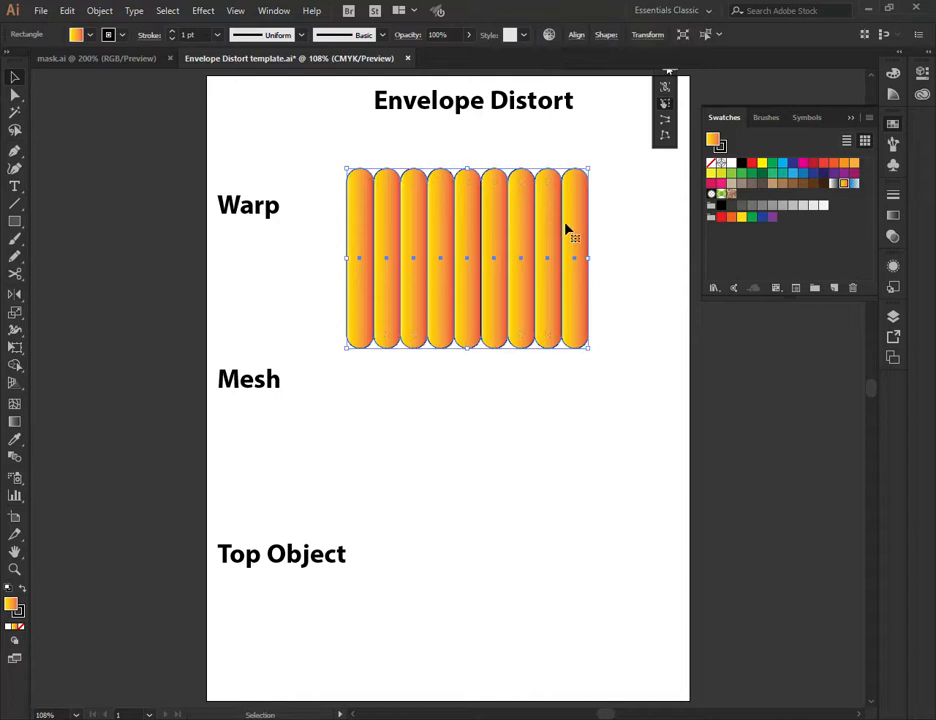
drag(558, 230, 158, 253)
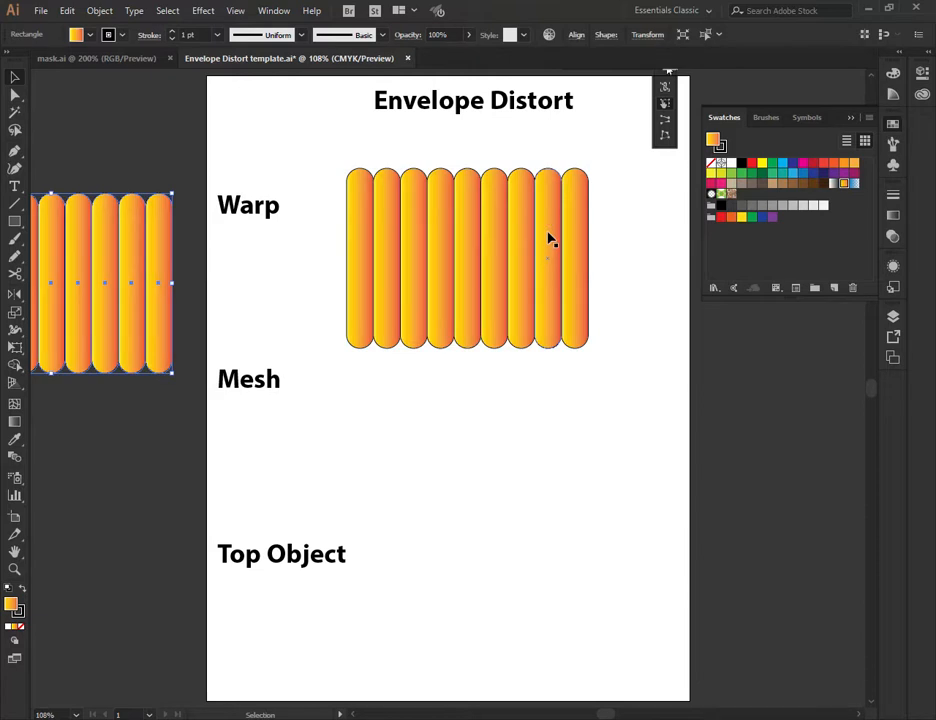
click(570, 318)
Scale the original pill row smaller and move it toward the page centre.
drag(583, 345, 540, 300)
click(437, 168)
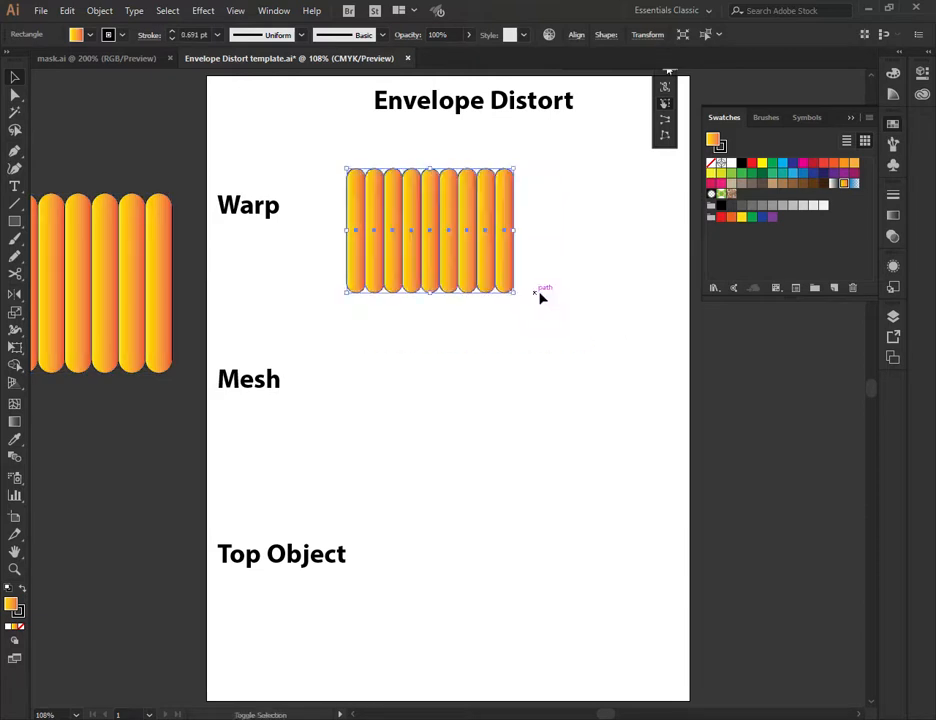
drag(437, 230, 480, 233)
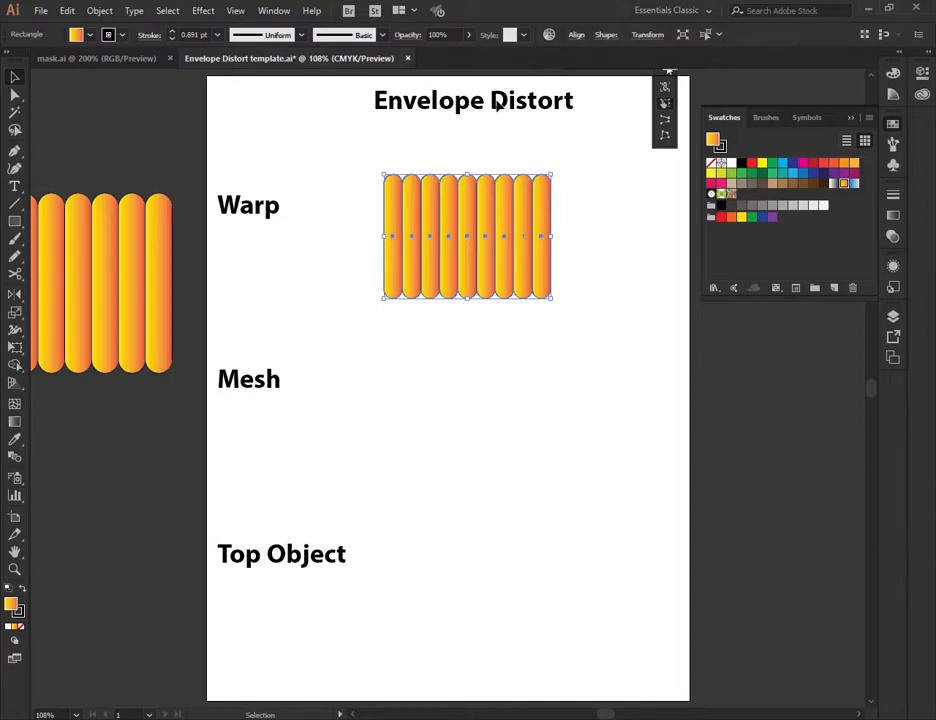
click(600, 292)
Start Envelope Distort > Make with Warp on the pill row.
click(480, 225)
click(100, 11)
mouse_move(138, 407)
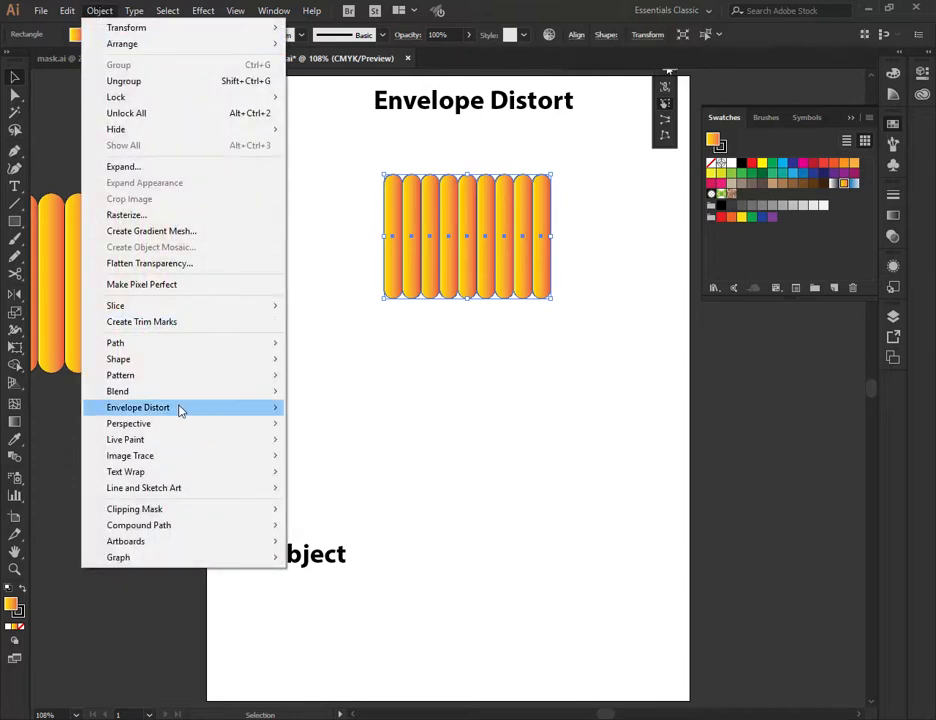
click(342, 407)
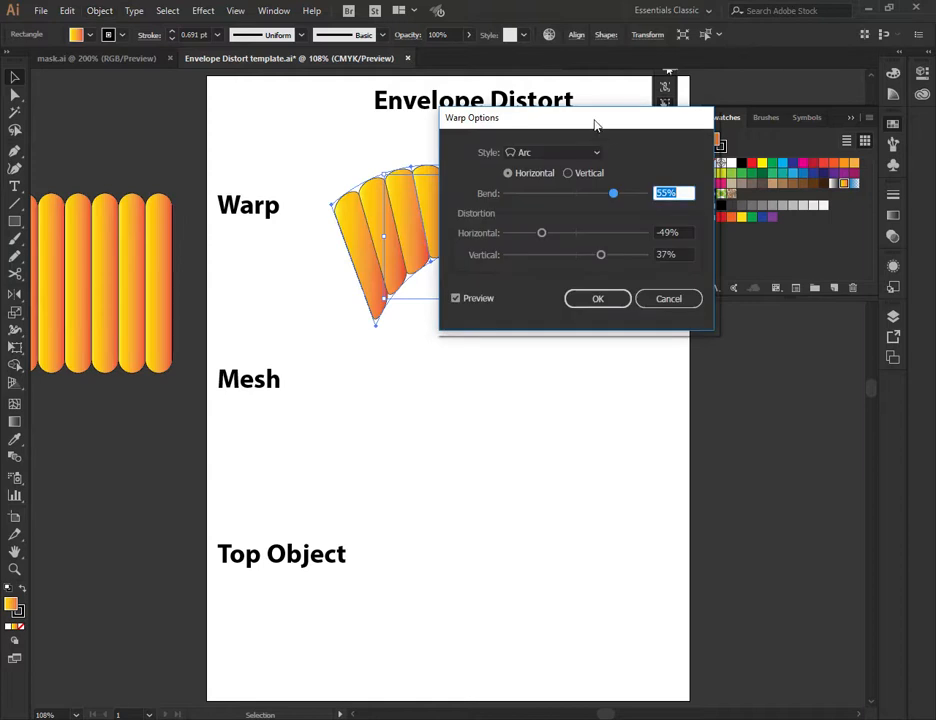
drag(595, 122, 689, 306)
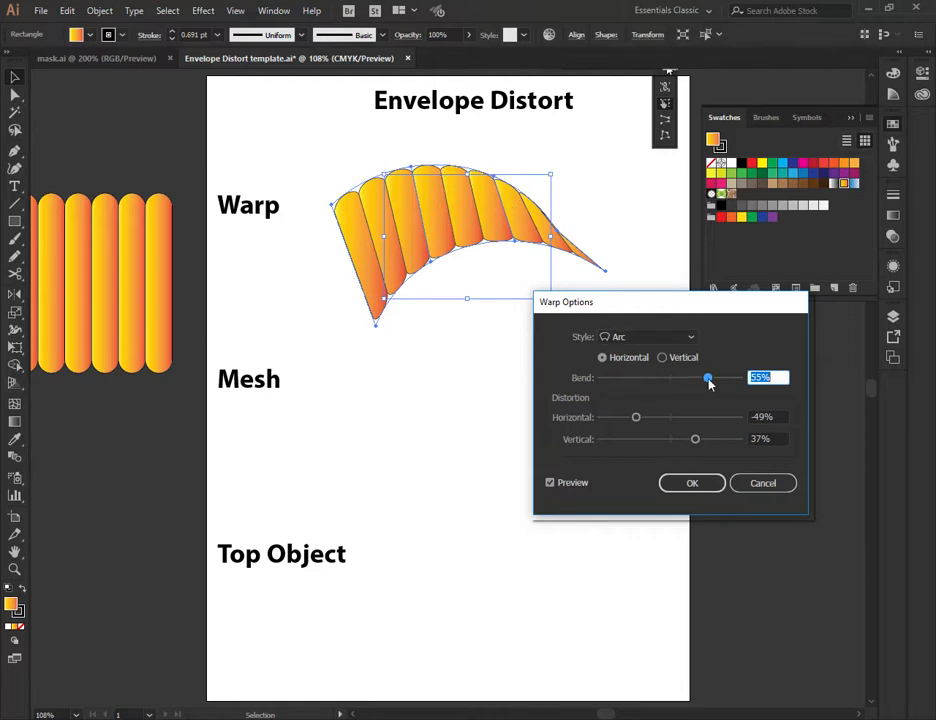
Apply a horizontal Arc warp with Bend 31% and adjusted horizontal distortion.
drag(708, 379, 691, 378)
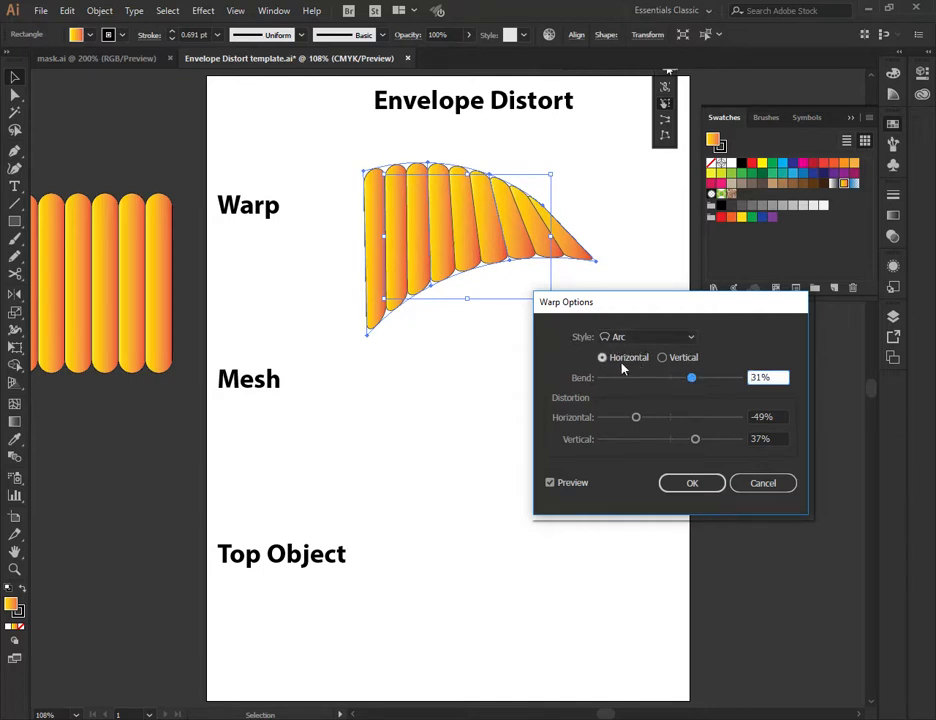
click(685, 358)
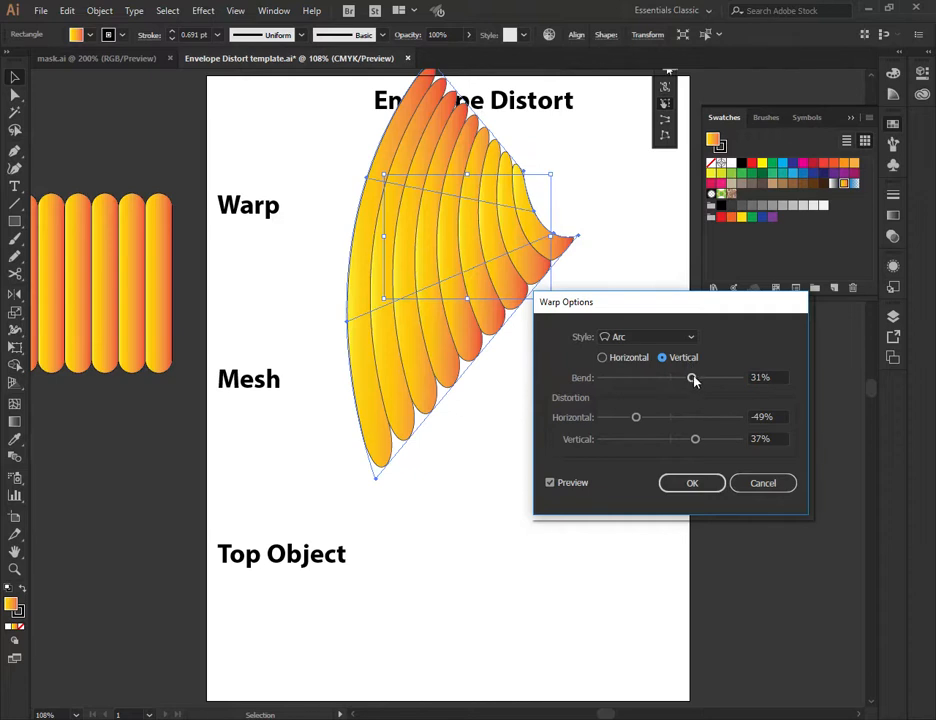
click(603, 358)
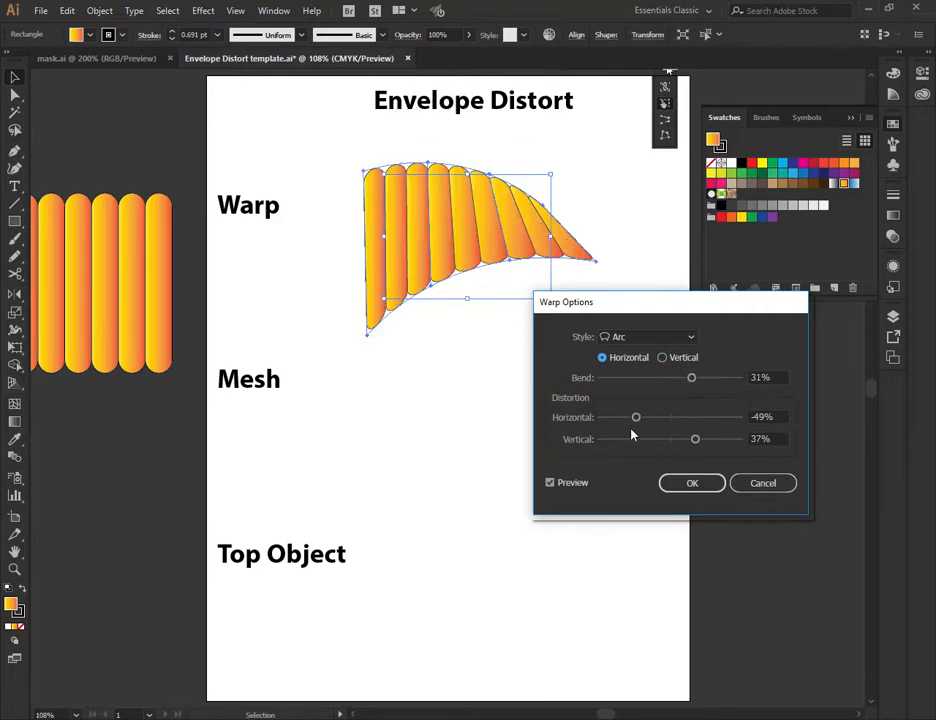
mouse_move(635, 418)
mouse_down()
mouse_move(677, 418)
mouse_move(677, 440)
mouse_up()
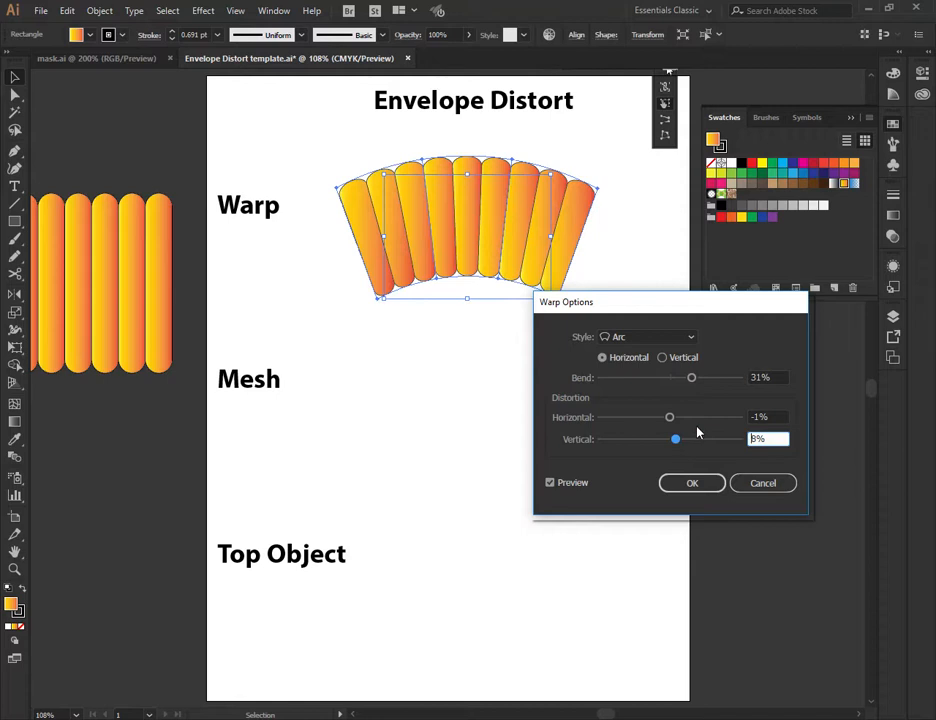
click(695, 486)
Place a straight copy of the strips from the pasteboard into the Mesh area.
click(447, 230)
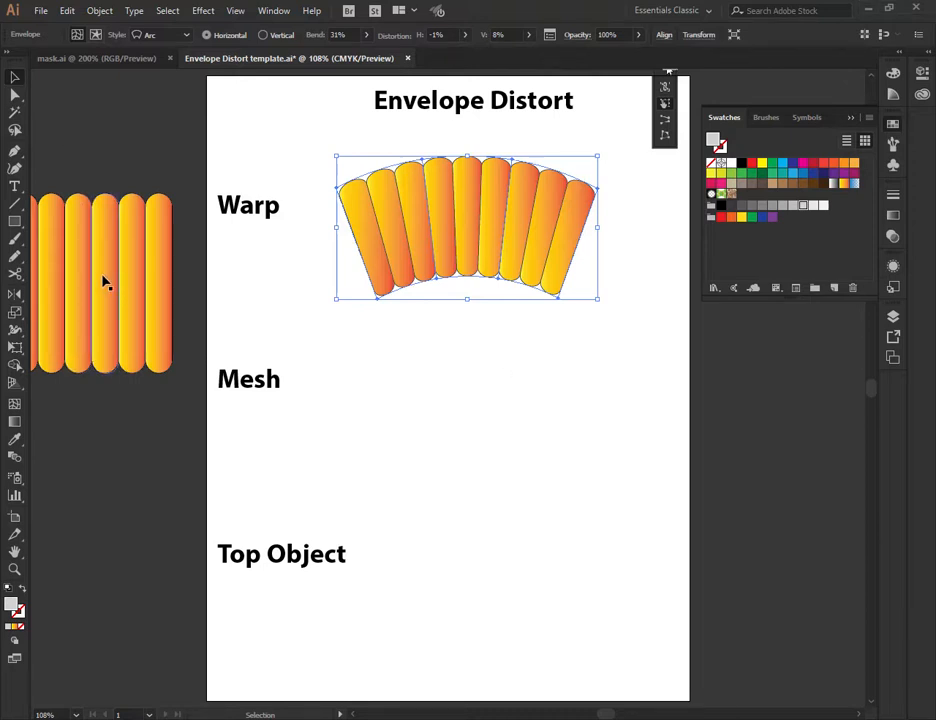
mouse_move(100, 278)
mouse_down()
mouse_move(535, 417)
mouse_move(505, 428)
mouse_up()
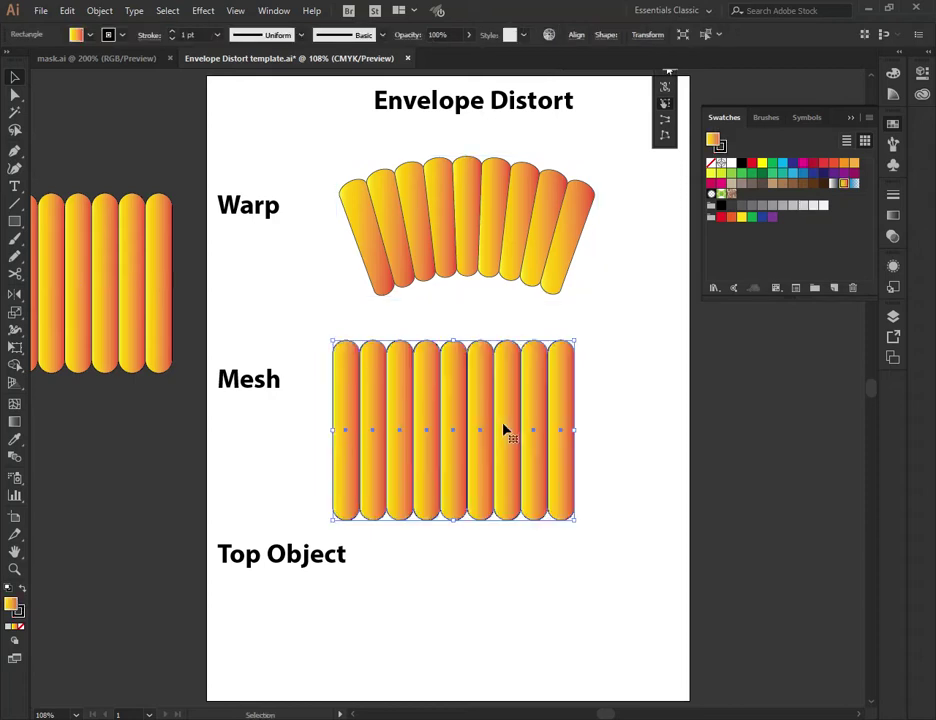
Apply Envelope Distort > Make with Mesh with 3 rows and 4 columns to the strip copy.
click(100, 11)
mouse_move(138, 407)
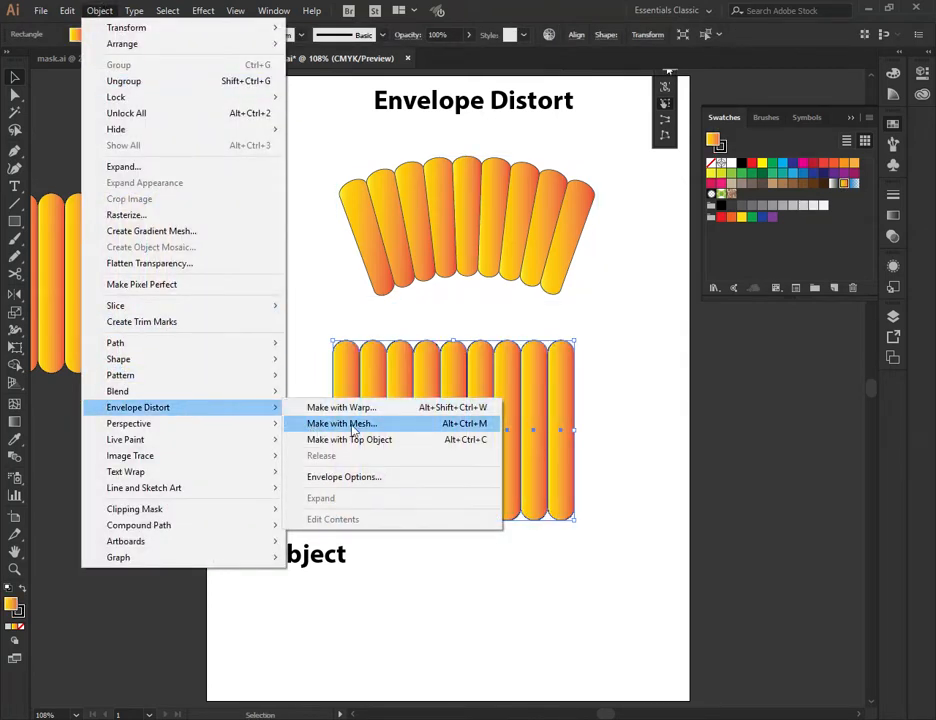
click(342, 423)
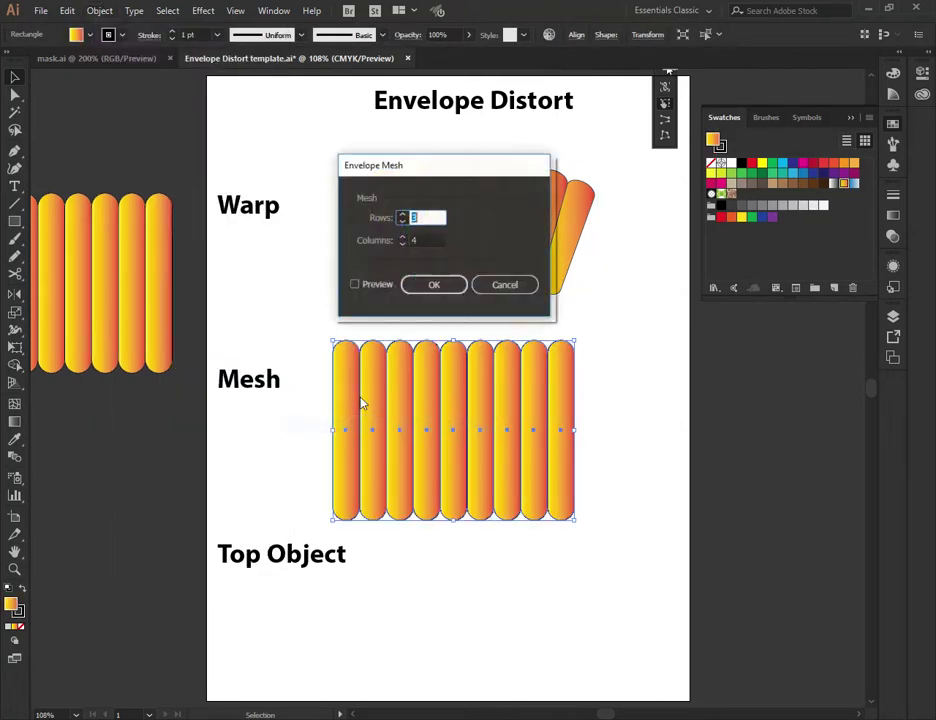
click(355, 285)
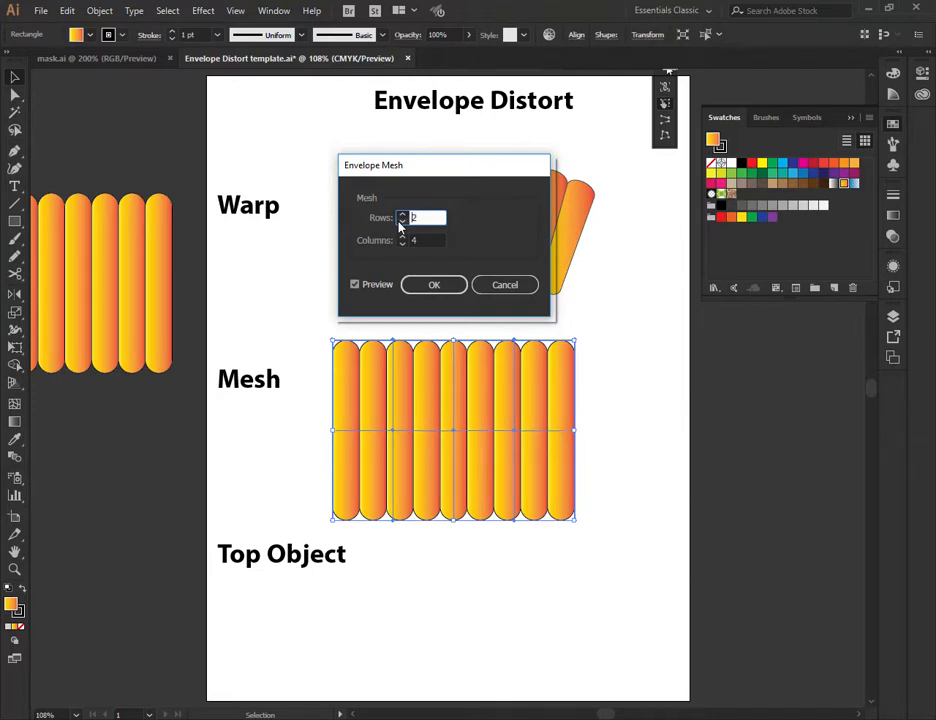
click(434, 285)
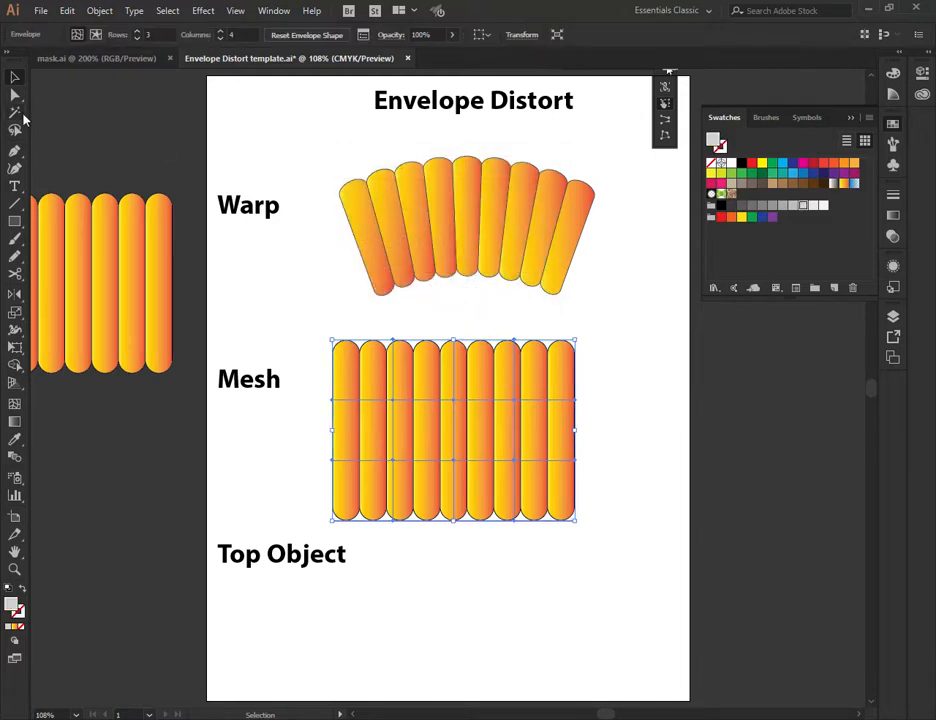
With Direct Selection, pull left-side mesh points to bulge the strips outward and down.
key(a)
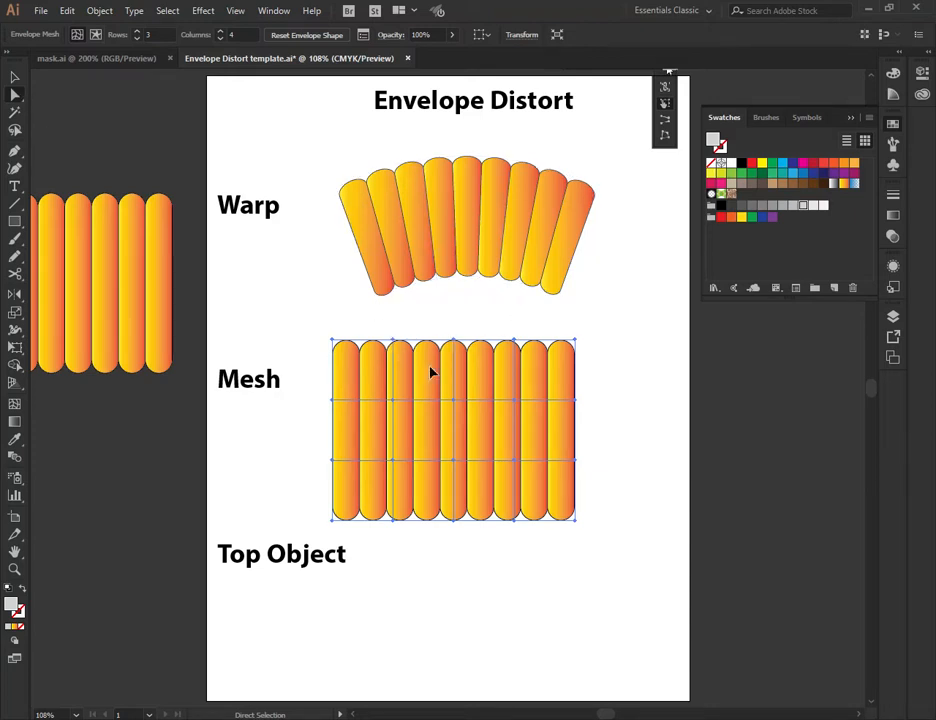
drag(432, 375, 437, 363)
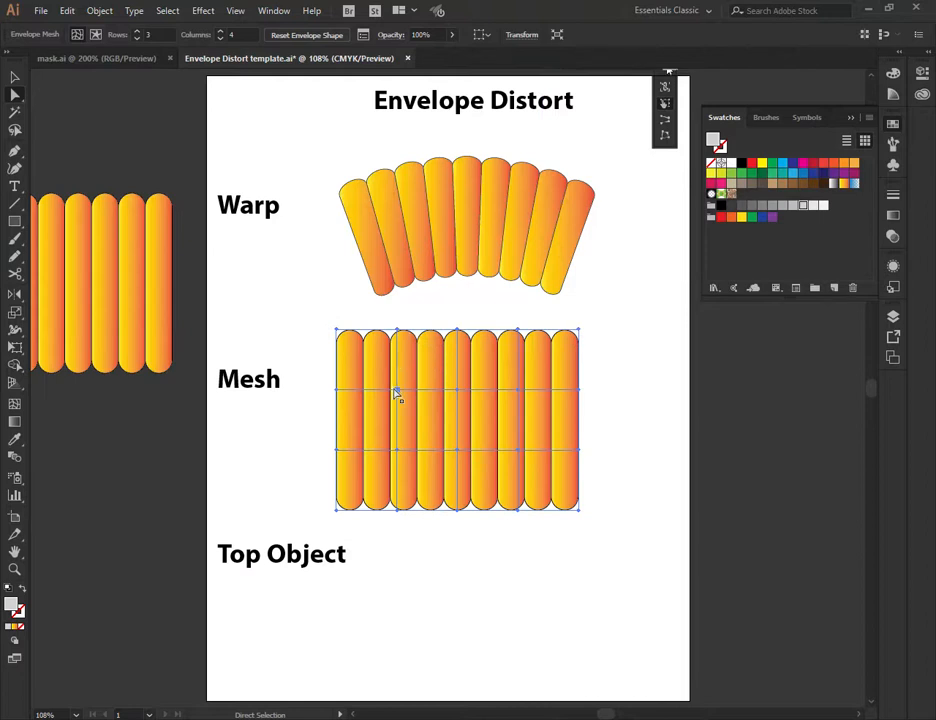
click(400, 393)
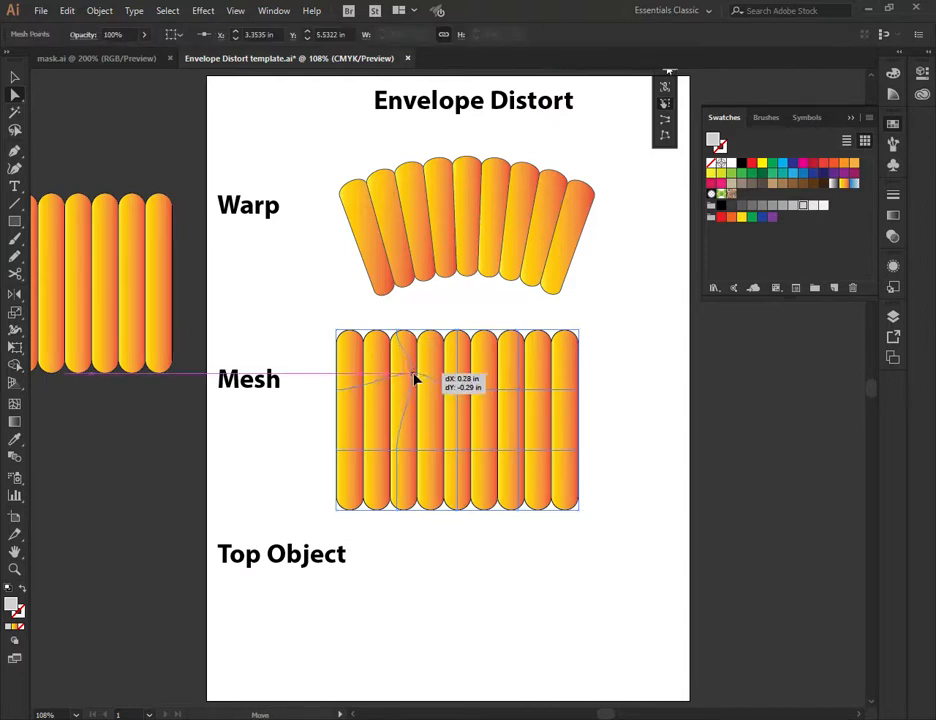
mouse_move(398, 395)
mouse_down()
mouse_move(380, 418)
mouse_move(376, 407)
mouse_up()
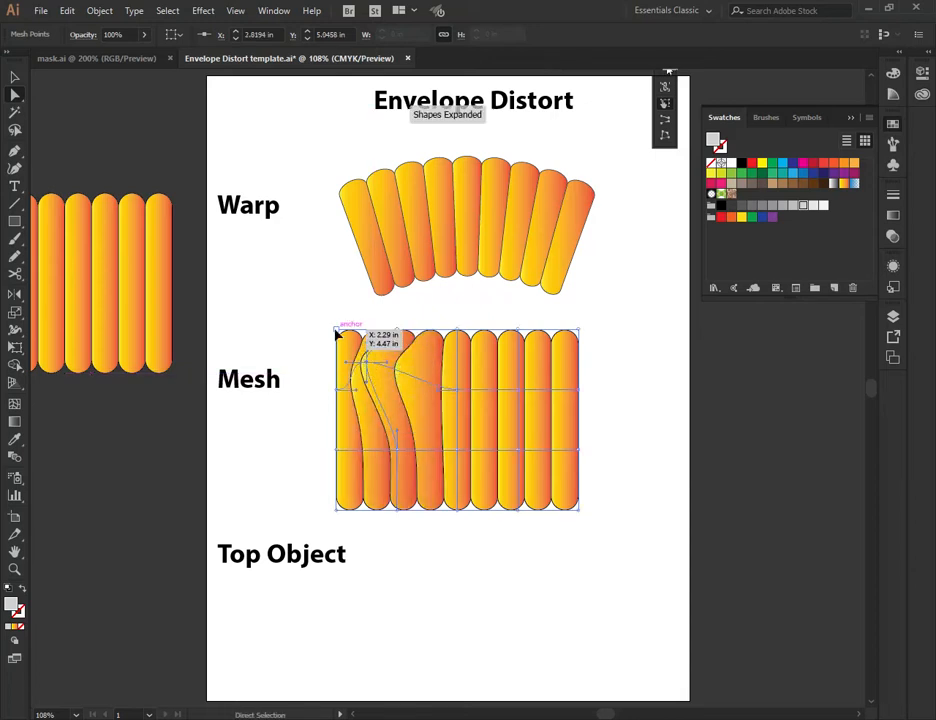
drag(337, 332, 297, 320)
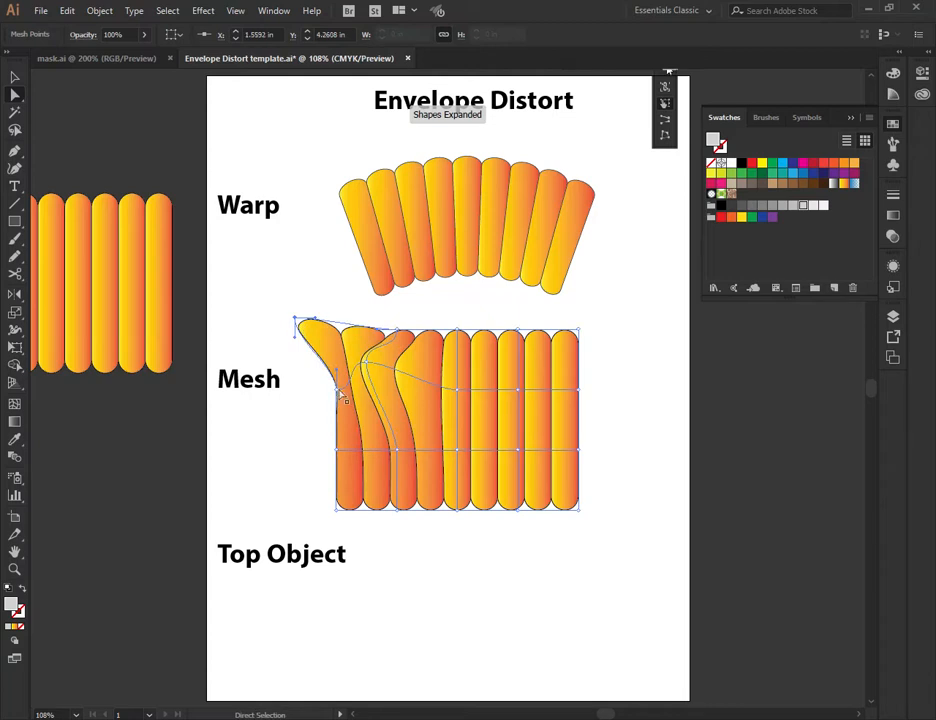
mouse_move(340, 395)
mouse_down()
mouse_move(335, 432)
mouse_move(352, 500)
mouse_up()
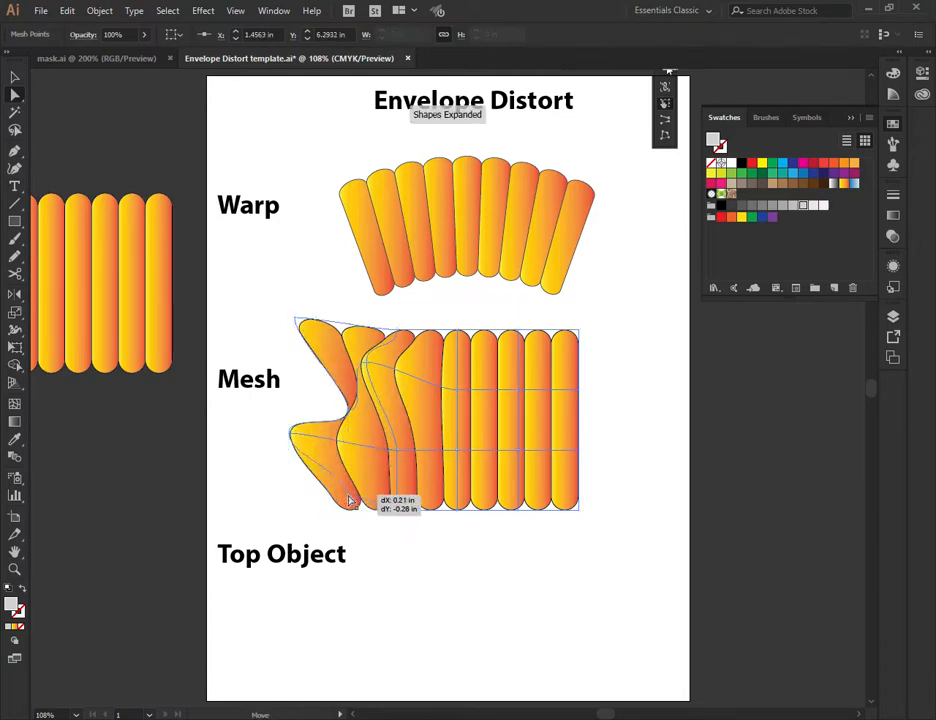
Drag middle and right mesh points to stretch the strips into a wavy form spreading right.
mouse_move(400, 450)
mouse_down()
mouse_move(425, 440)
mouse_move(418, 415)
mouse_up()
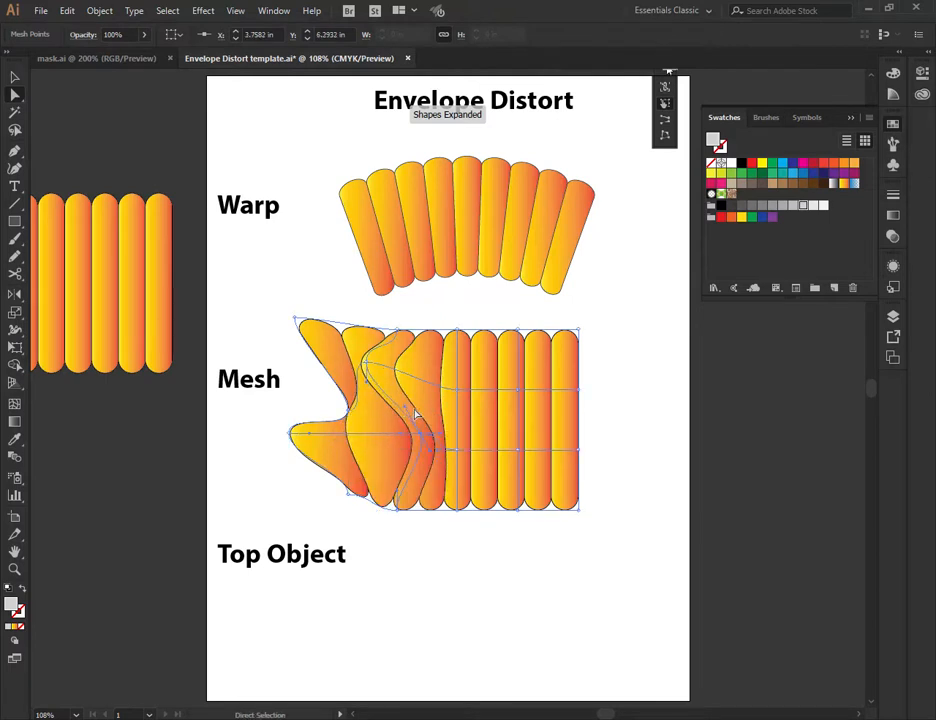
drag(400, 437, 372, 466)
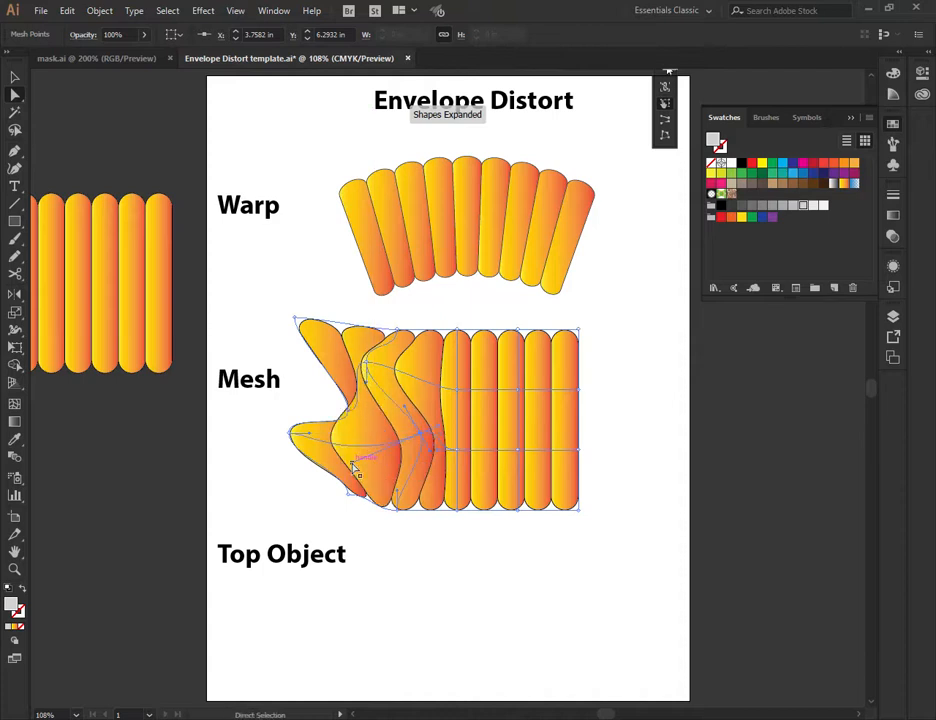
drag(308, 437, 370, 437)
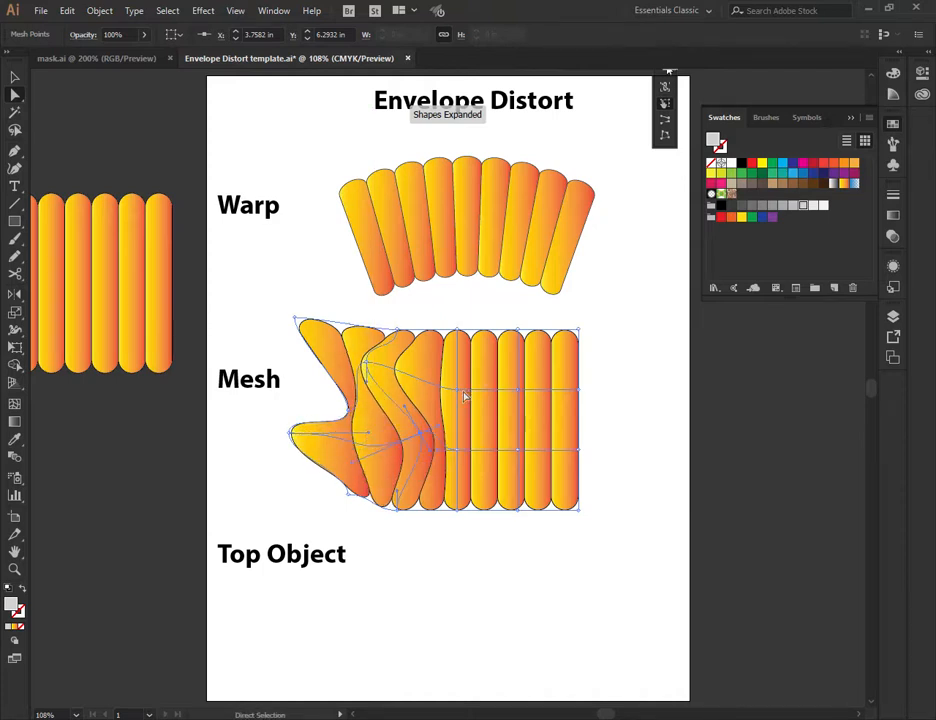
drag(463, 395, 567, 417)
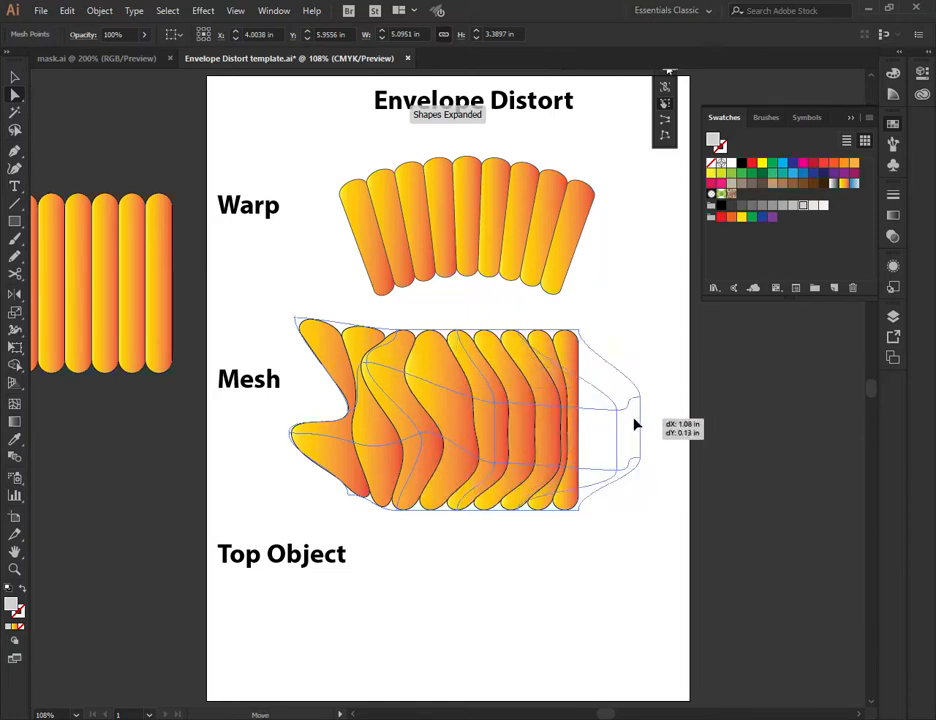
mouse_move(635, 425)
mouse_down()
mouse_move(583, 432)
mouse_move(593, 309)
mouse_up()
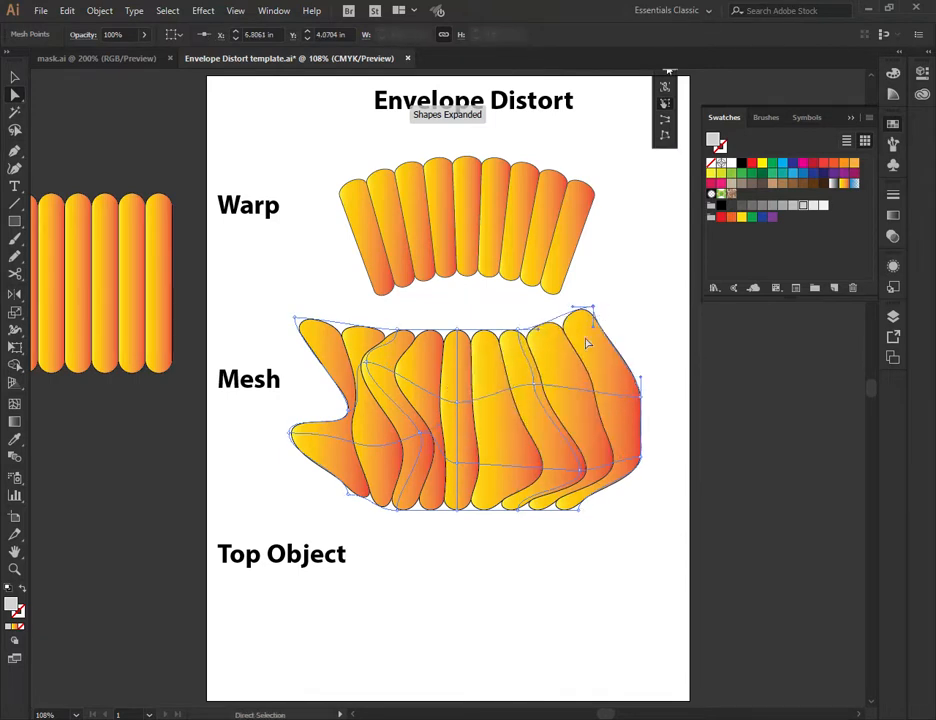
mouse_move(582, 472)
mouse_down()
mouse_move(536, 432)
mouse_move(577, 395)
mouse_up()
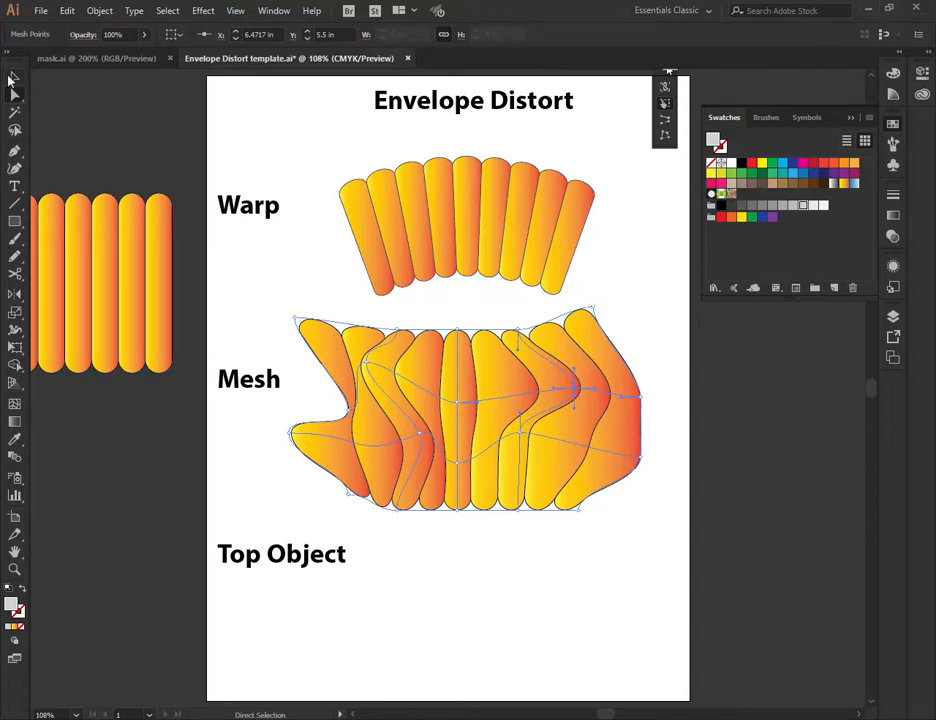
click(14, 78)
Copy the strips into the Top Object area and draw a wavy freehand shape across them.
mouse_move(79, 250)
mouse_down()
mouse_move(530, 585)
mouse_move(514, 572)
mouse_up()
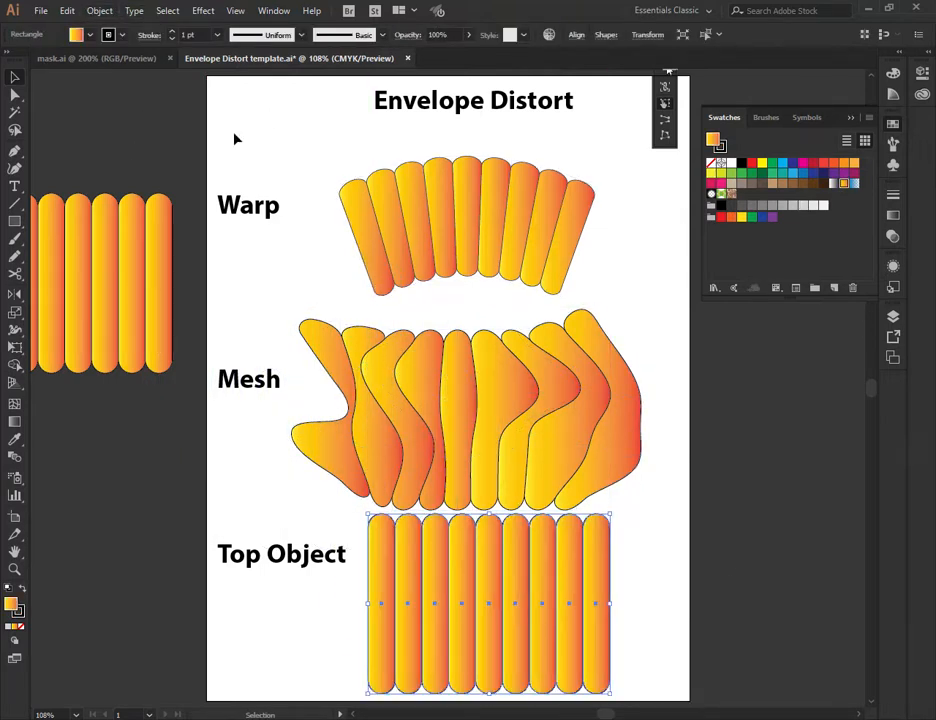
click(15, 256)
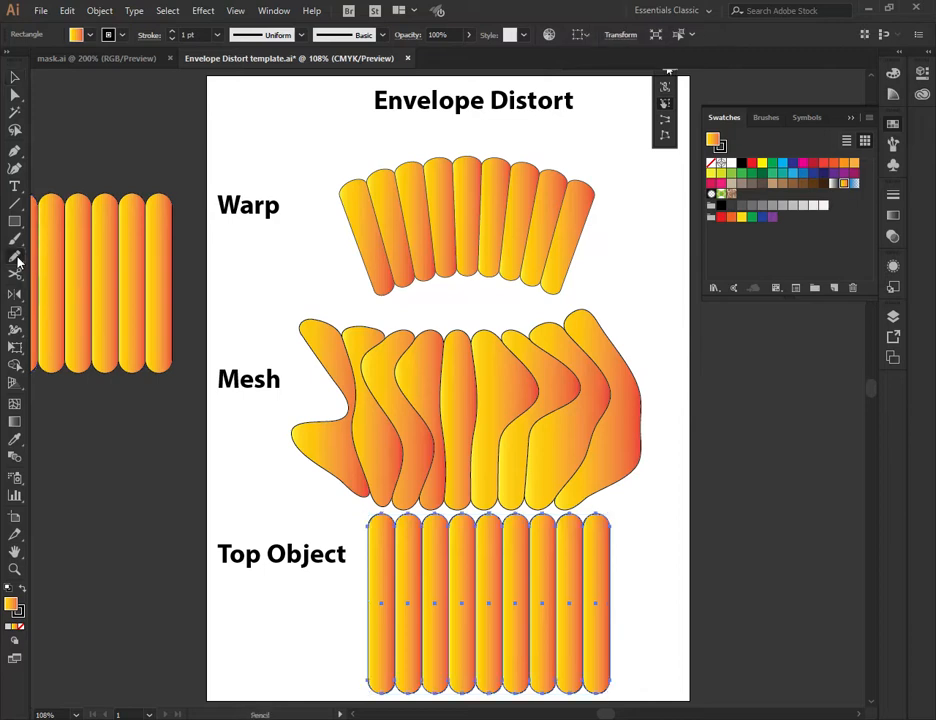
mouse_move(652, 585)
mouse_down()
mouse_move(447, 700)
mouse_move(523, 565)
mouse_move(616, 553)
mouse_move(660, 642)
mouse_up()
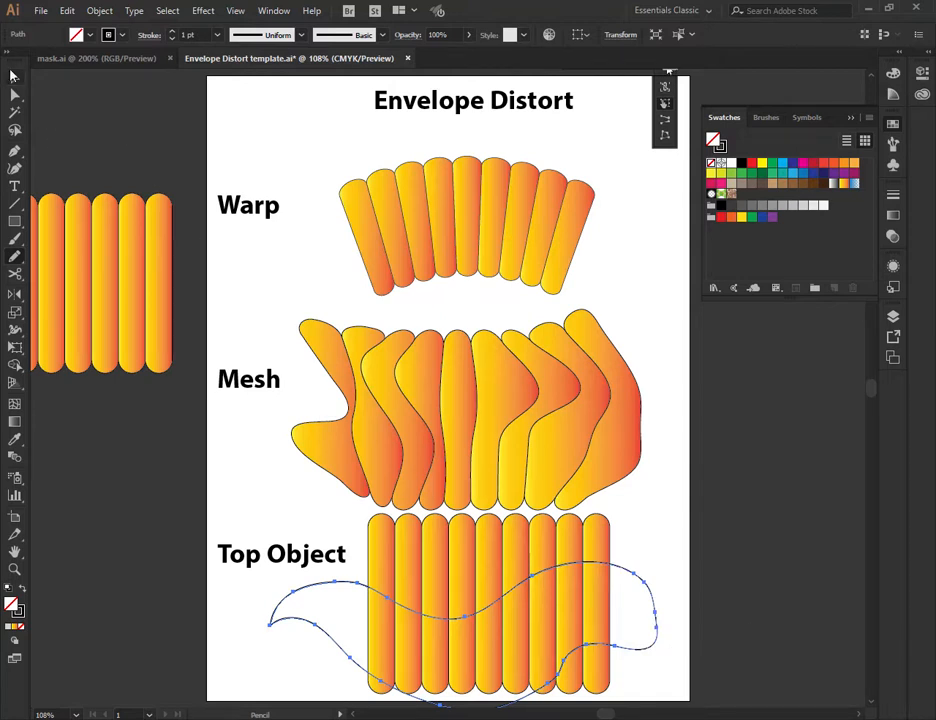
click(14, 76)
drag(515, 594, 528, 565)
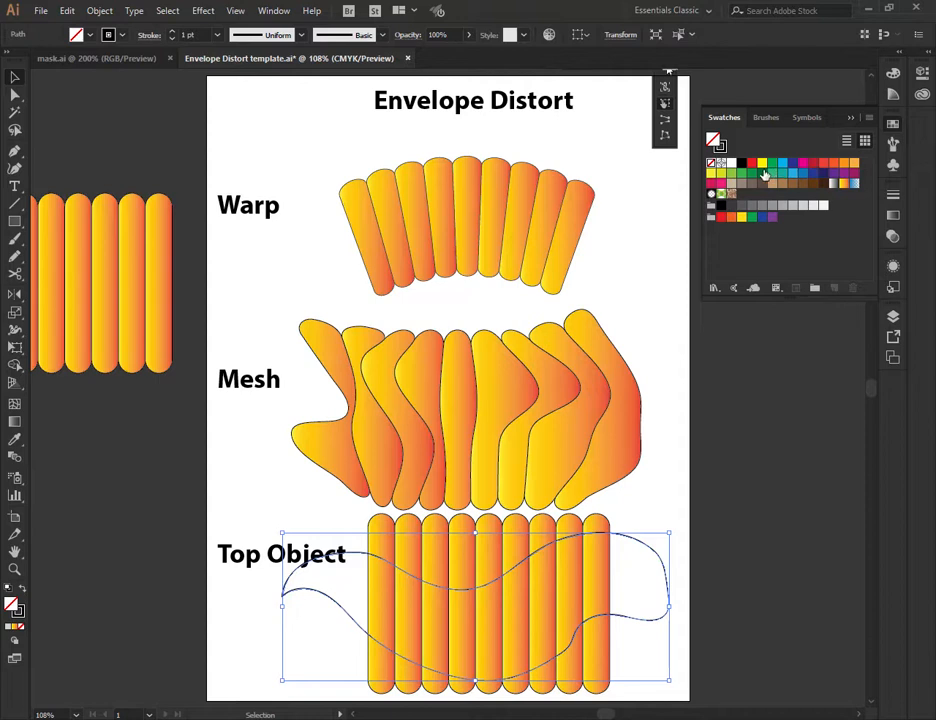
Fill the wavy shape teal and select it together with the strips.
click(797, 170)
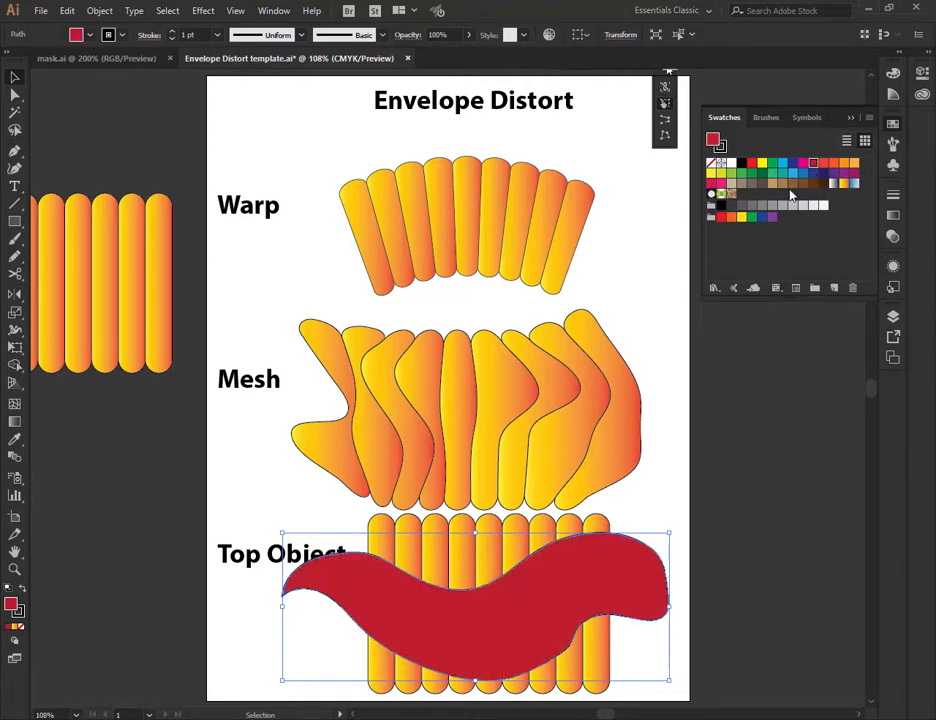
click(824, 188)
click(783, 172)
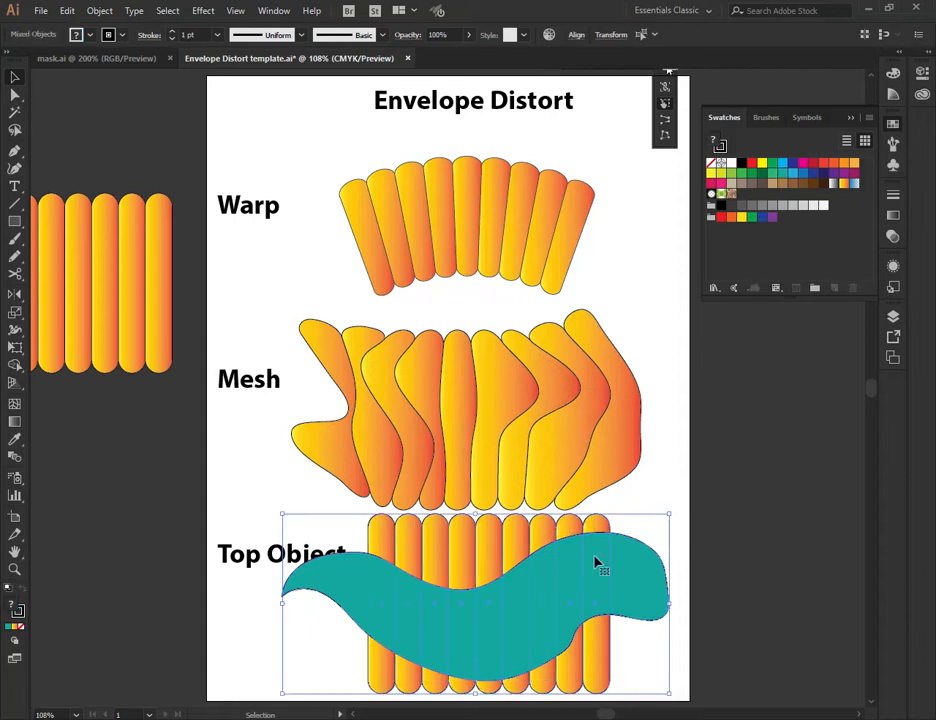
shift+click(483, 567)
click(99, 10)
mouse_move(138, 407)
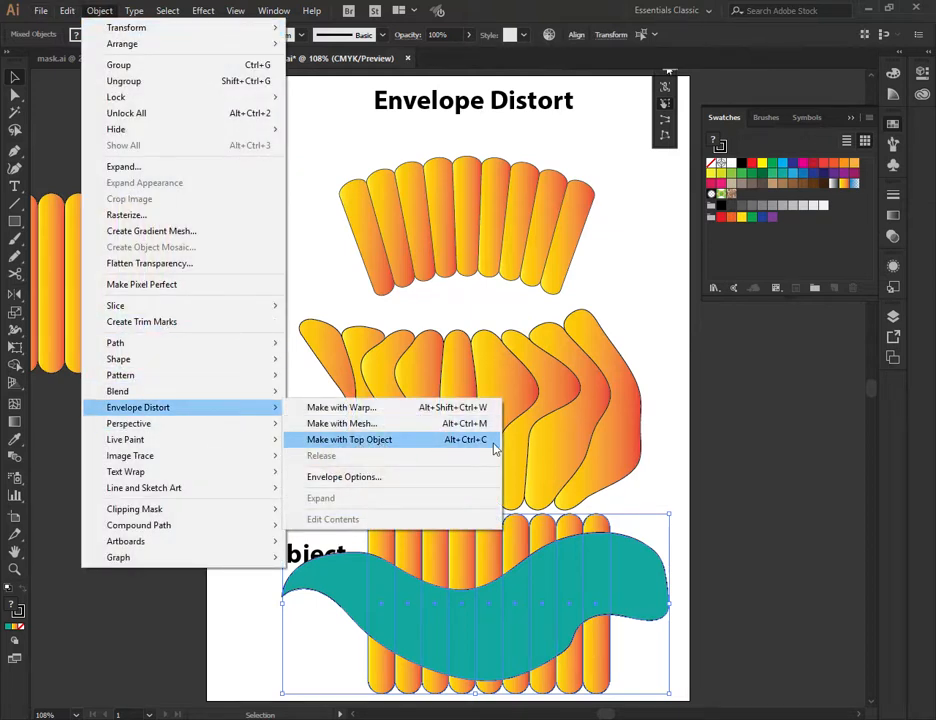
Make the envelope with the teal top object and move the distorted stripes lower.
click(494, 447)
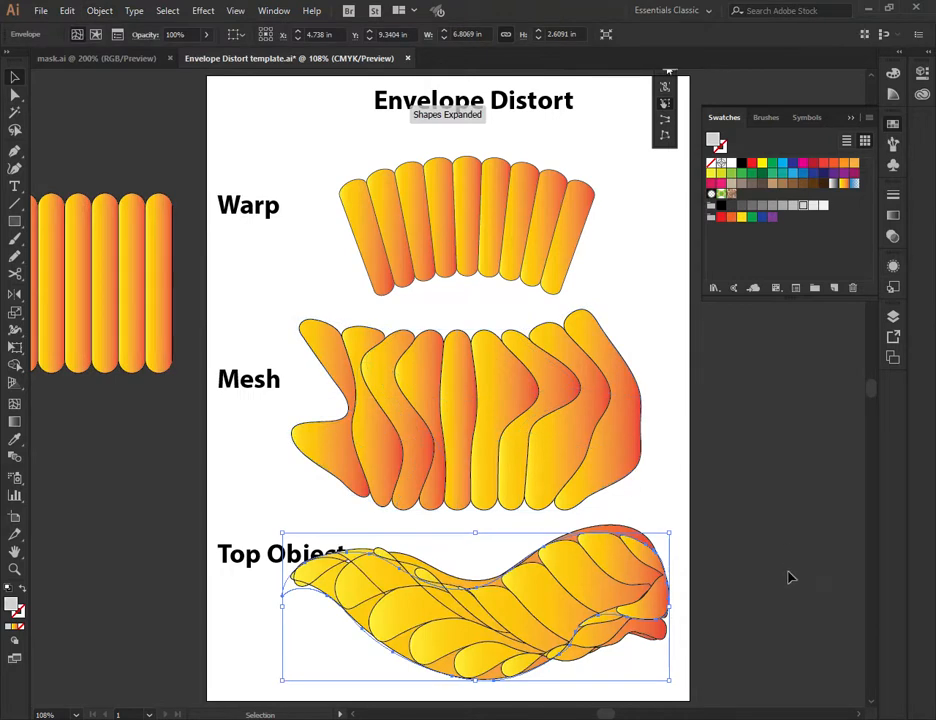
scroll(790, 578, down, 3)
click(568, 590)
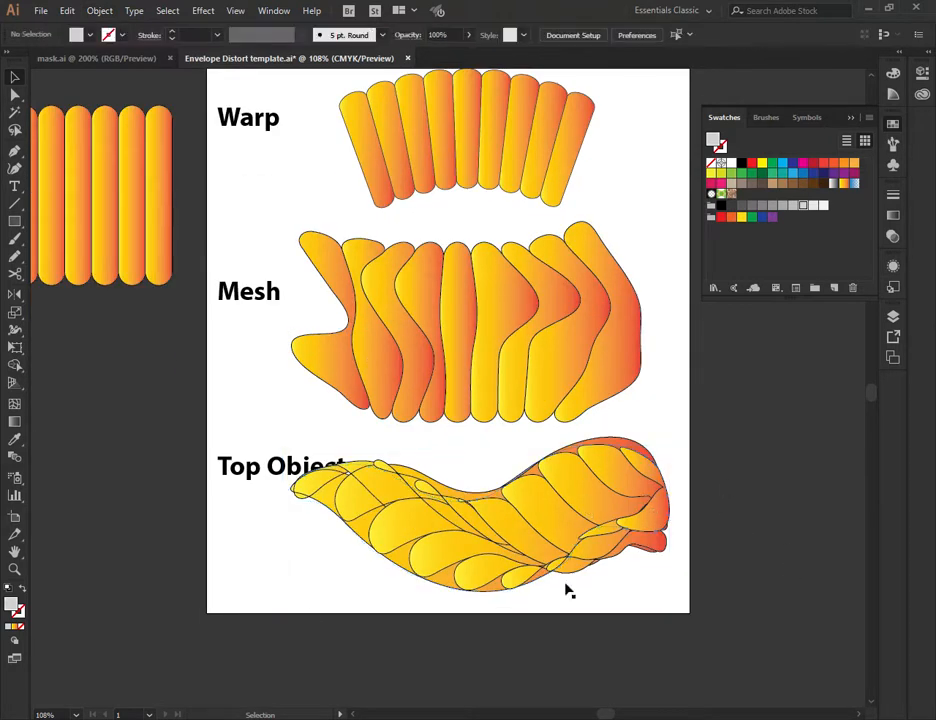
drag(617, 505, 545, 548)
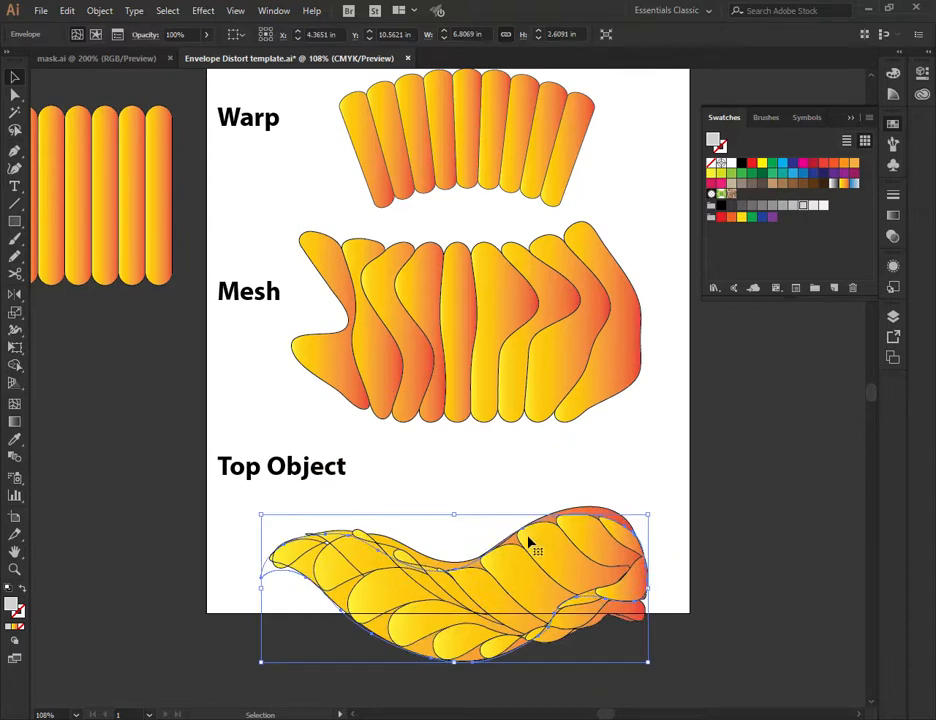
Release the envelope back into straight stripes and a gray wave shape.
click(99, 11)
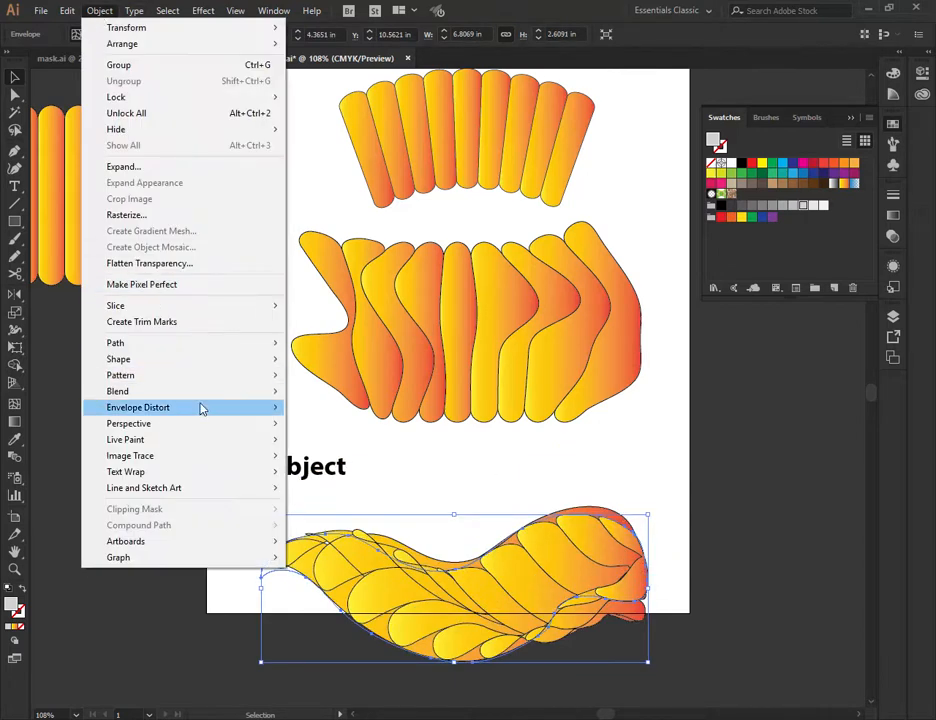
mouse_move(138, 407)
mouse_move(118, 391)
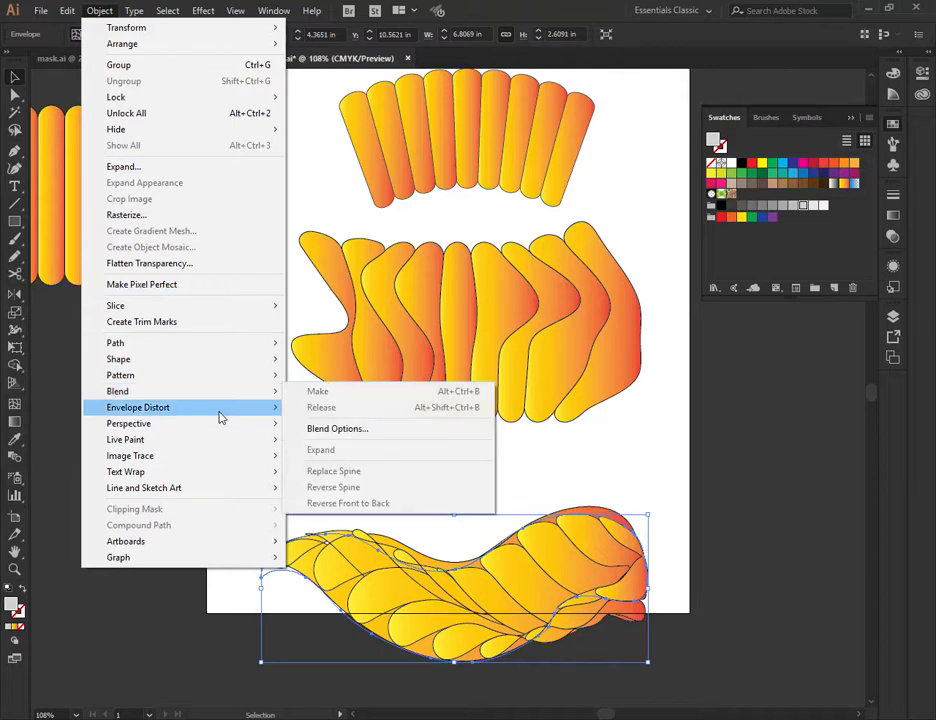
click(337, 428)
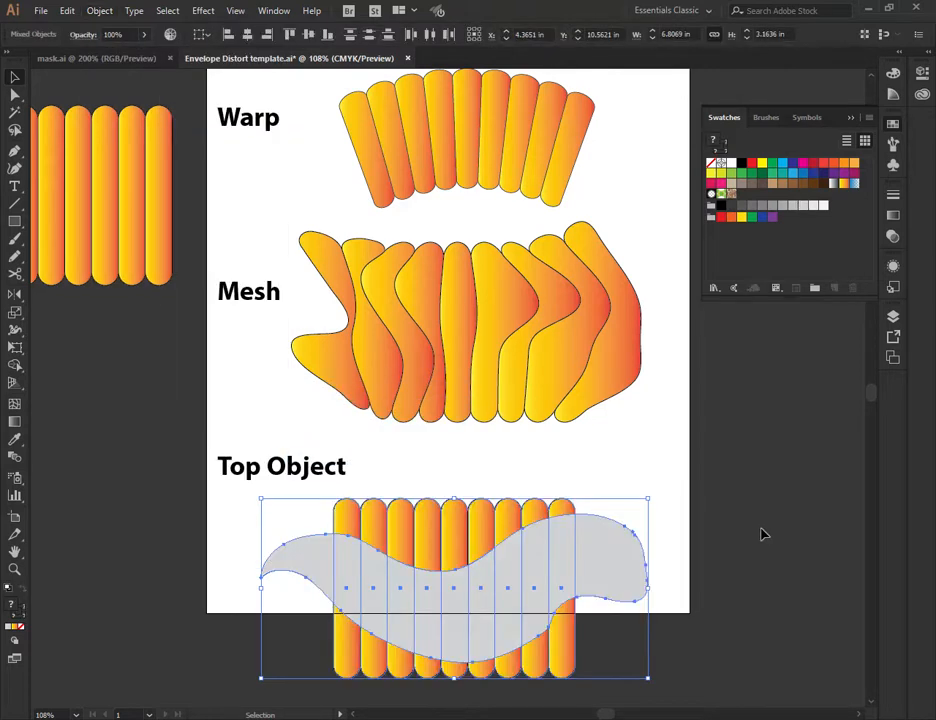
Select the gray wave shape and rotate it diagonally.
click(844, 549)
click(528, 582)
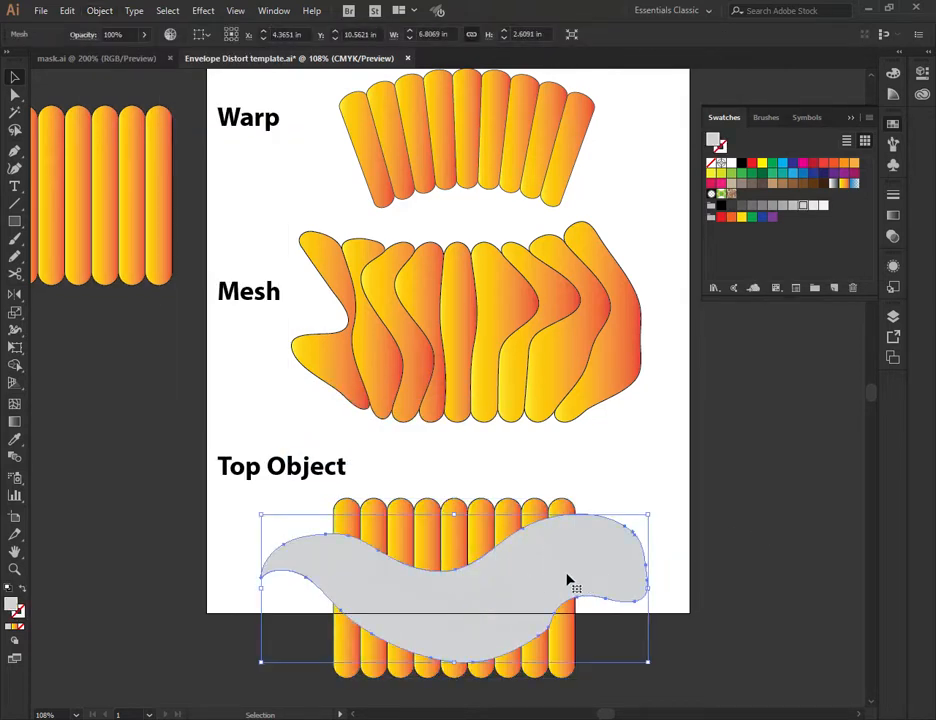
drag(575, 577, 564, 567)
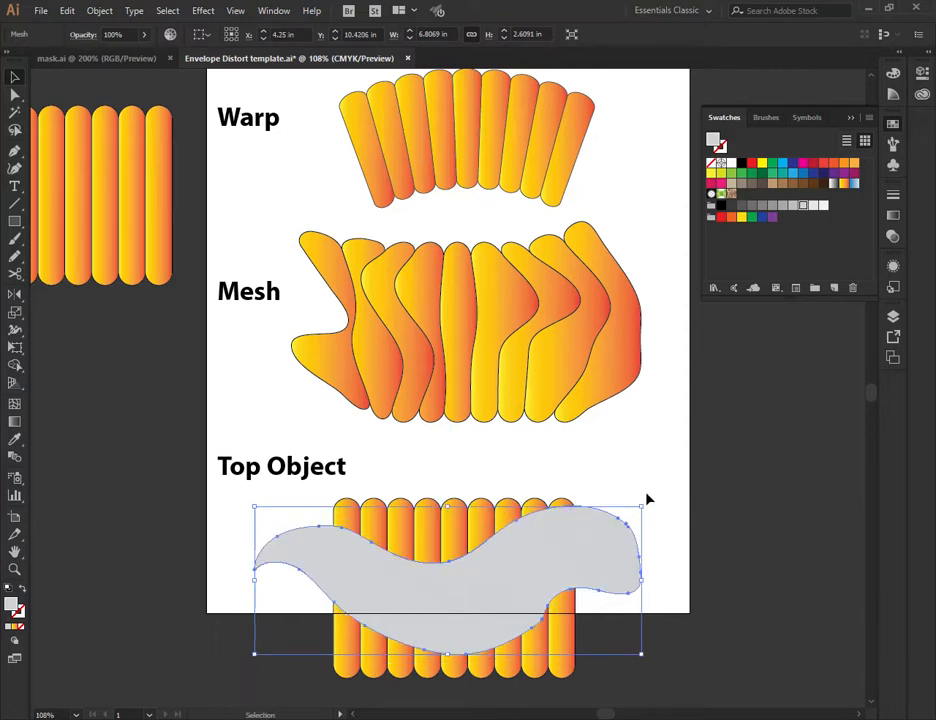
drag(647, 498, 633, 640)
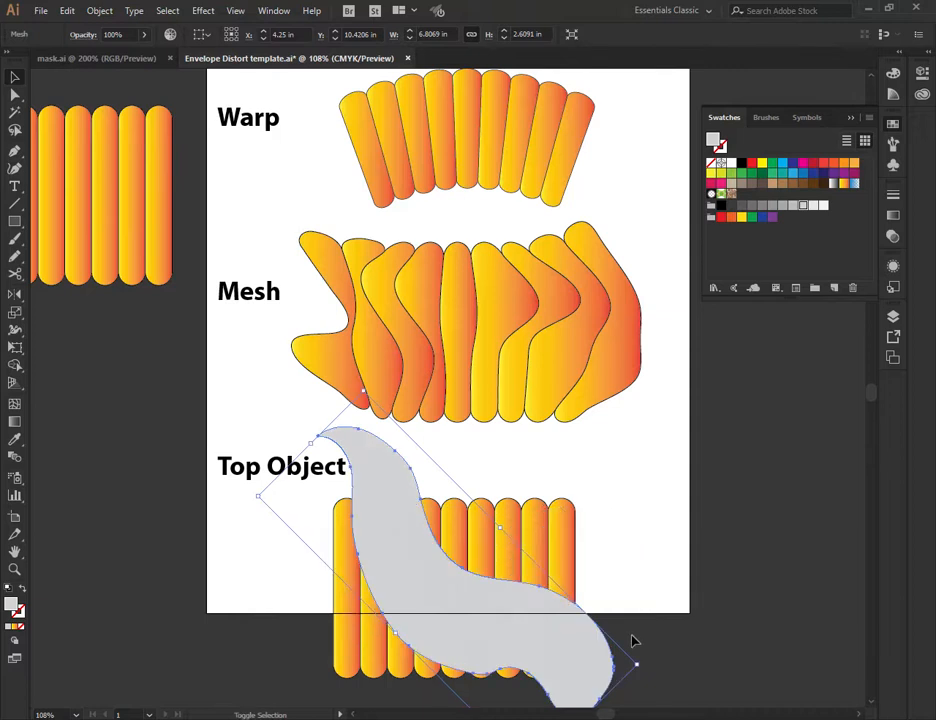
Try Ctrl+Alt+C and undo it, then move the gray shape off-page and shift the stripes up-right.
drag(368, 620, 368, 620)
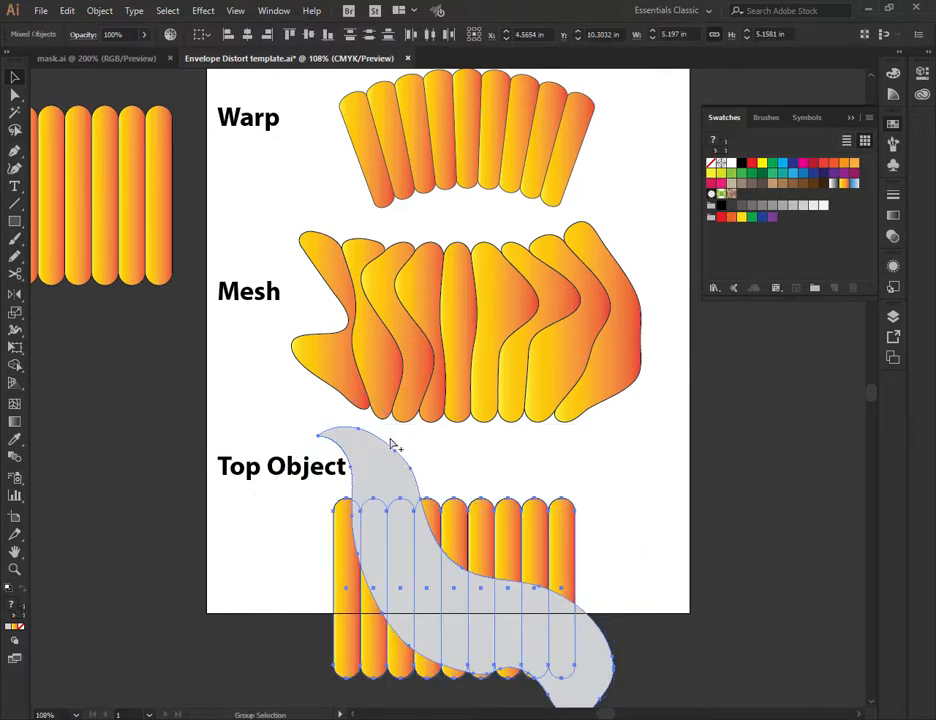
key(ctrl+alt+c)
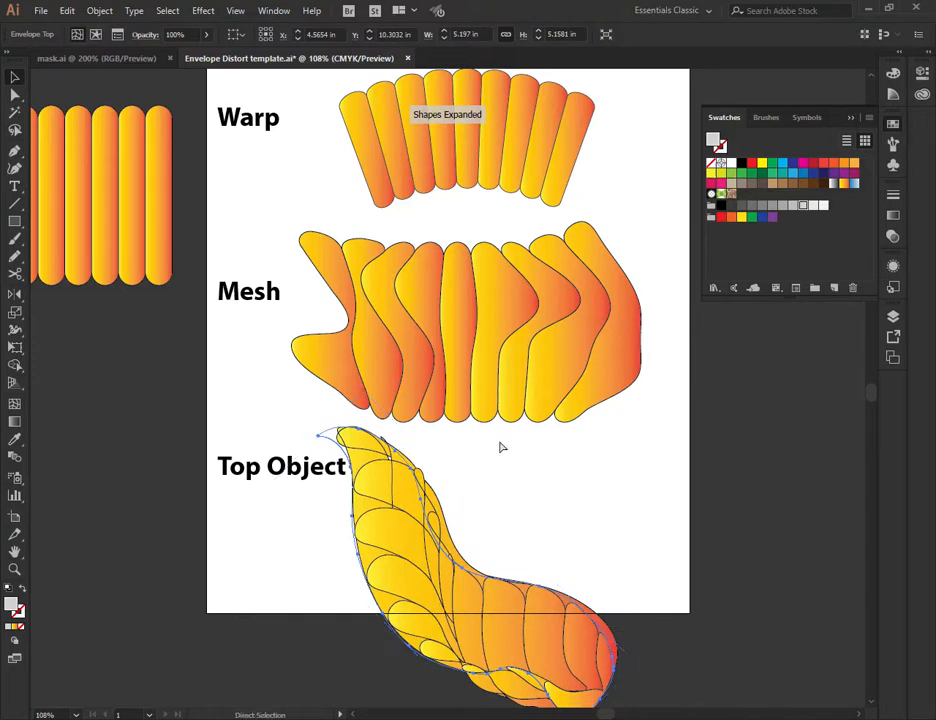
key(ctrl+z)
click(620, 420)
drag(390, 490, 760, 455)
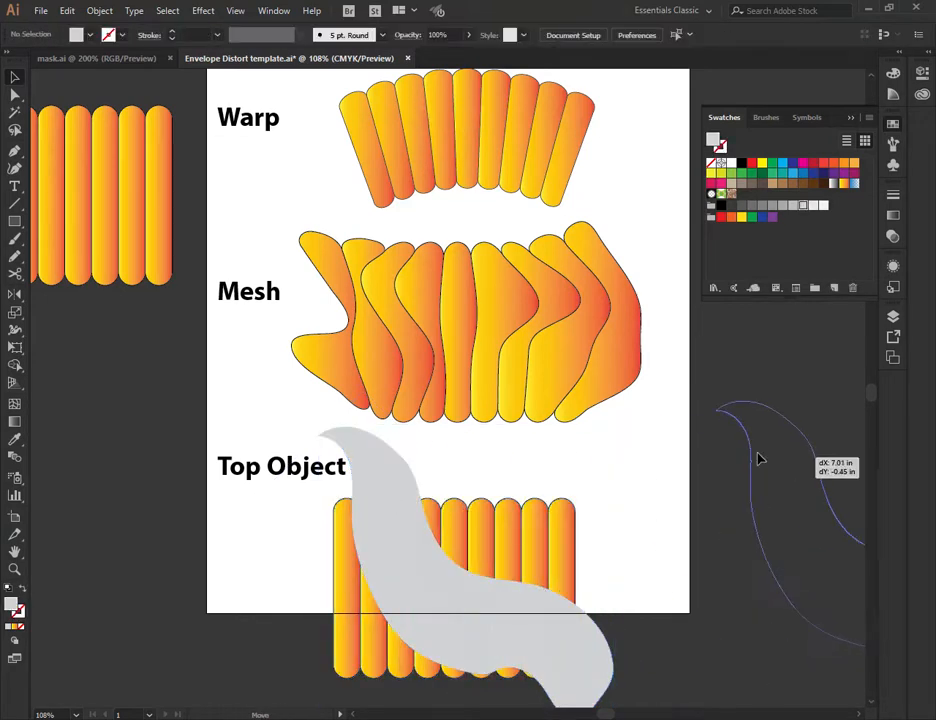
drag(501, 593, 555, 553)
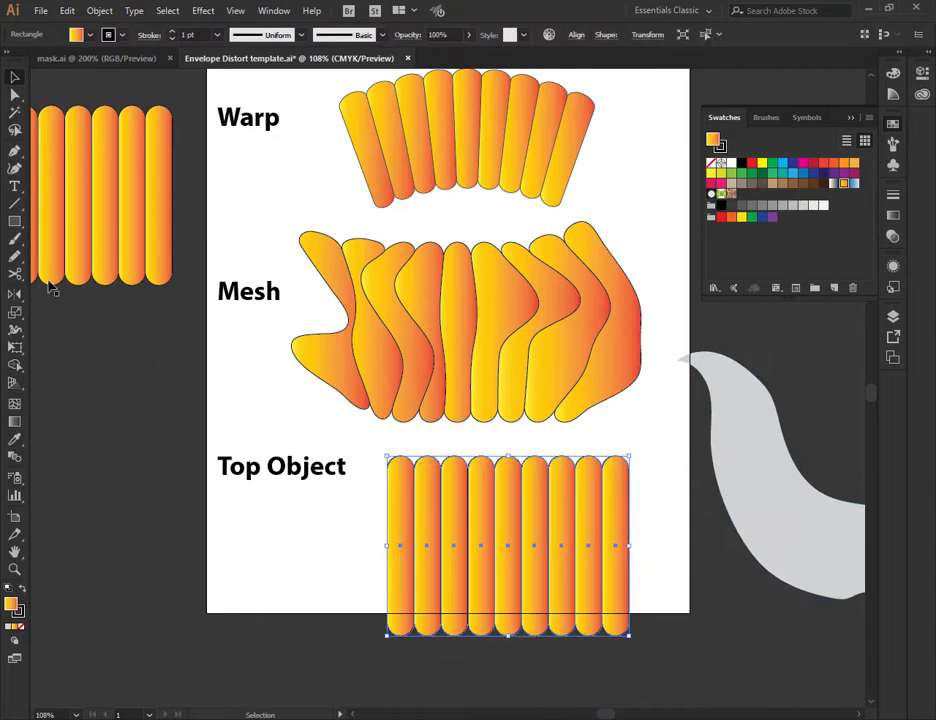
Draw a closed freehand curved shape over the stripes with the Pencil tool and smooth its left part.
click(14, 262)
mouse_move(336, 565)
mouse_down()
mouse_move(650, 512)
mouse_move(485, 667)
mouse_move(334, 615)
mouse_move(338, 562)
mouse_up()
mouse_move(385, 530)
mouse_down()
mouse_move(330, 570)
mouse_move(345, 597)
mouse_up()
drag(345, 547, 333, 598)
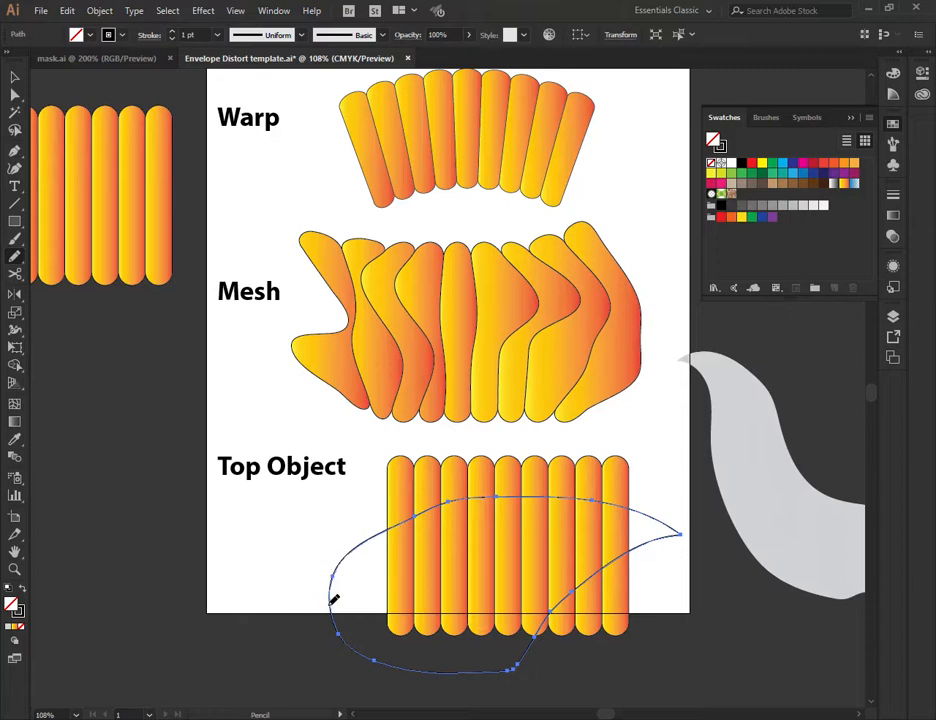
Distort the stripes into the freehand shape with Ctrl+Alt+C and move the result onto the page.
click(15, 78)
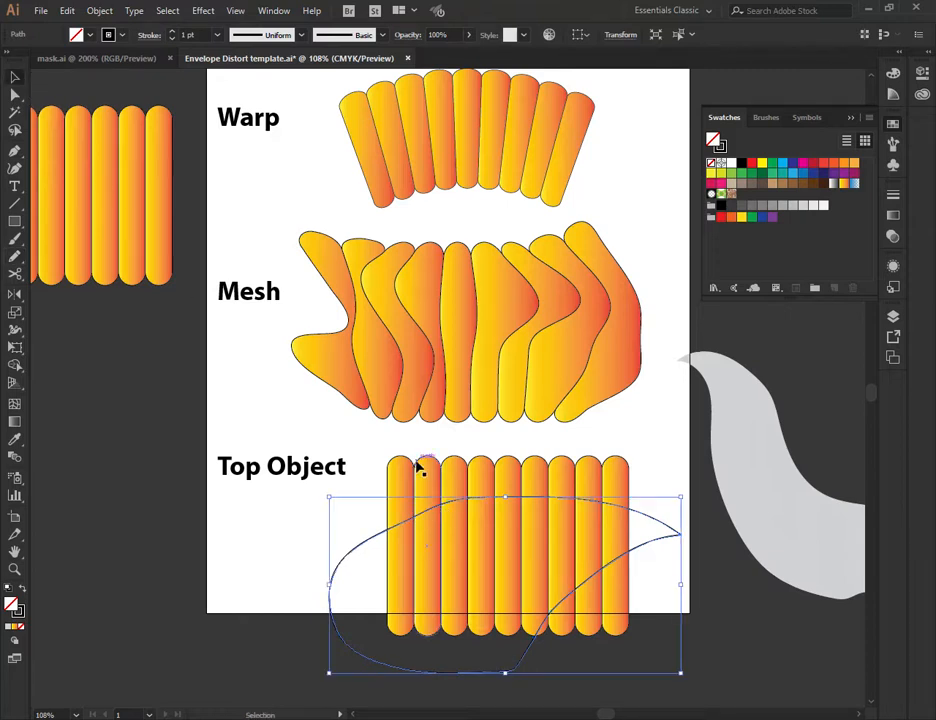
shift+click(516, 543)
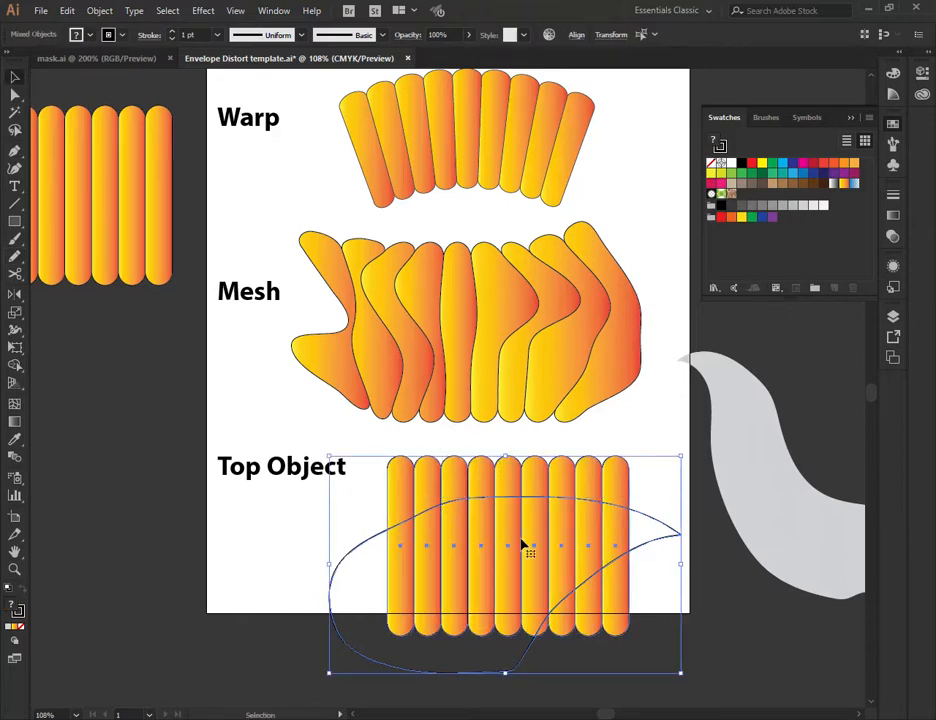
key(ctrl+alt+c)
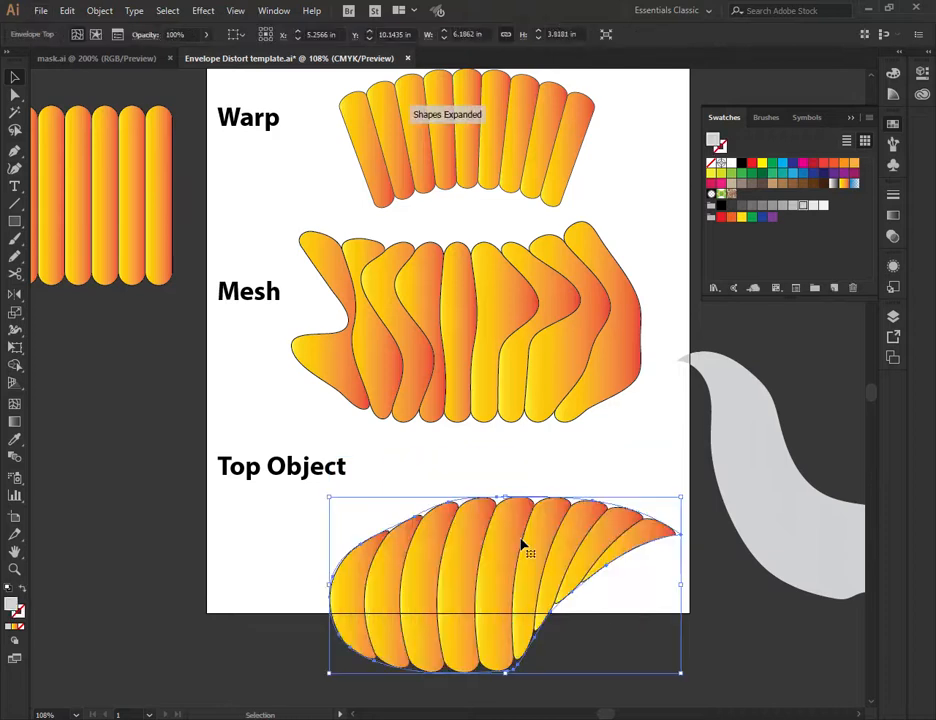
drag(565, 570, 598, 538)
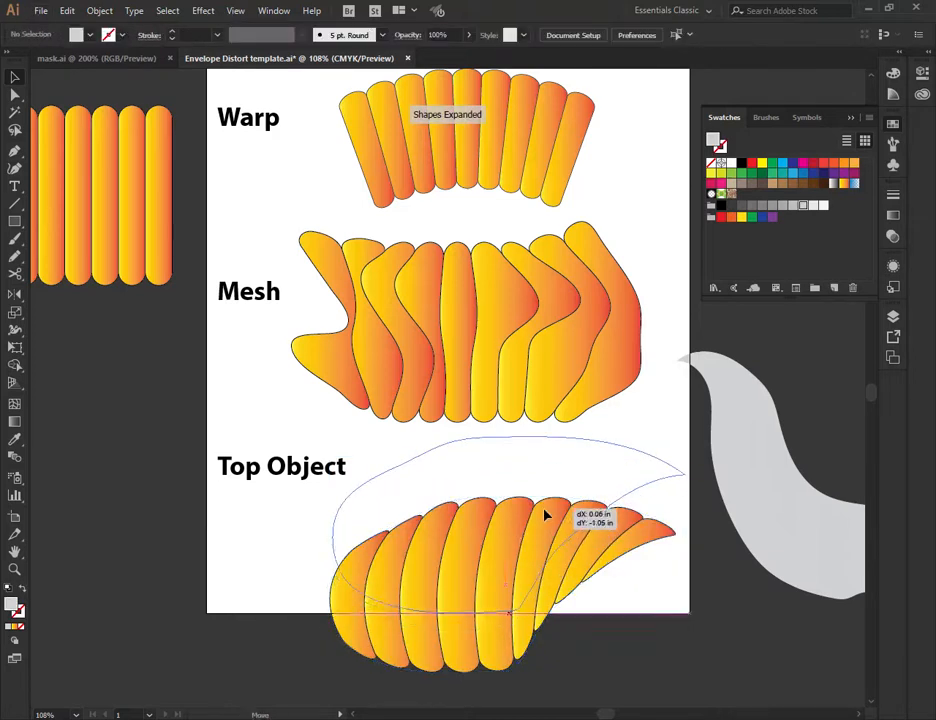
Scale the distorted stripes smaller from the top-right and reposition them slightly.
click(630, 558)
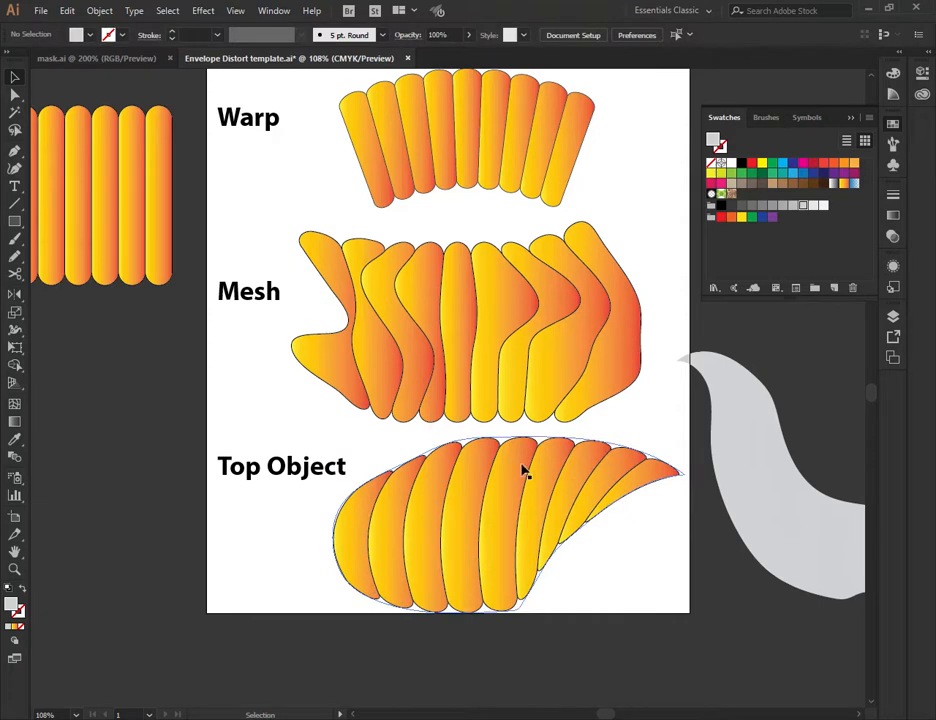
click(470, 560)
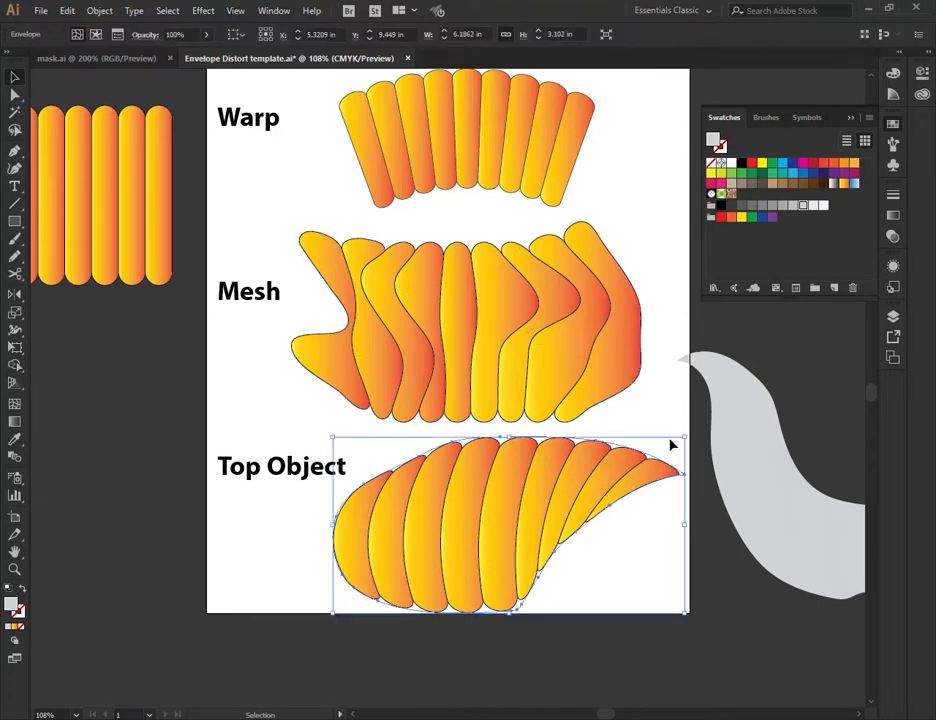
drag(678, 434, 630, 455)
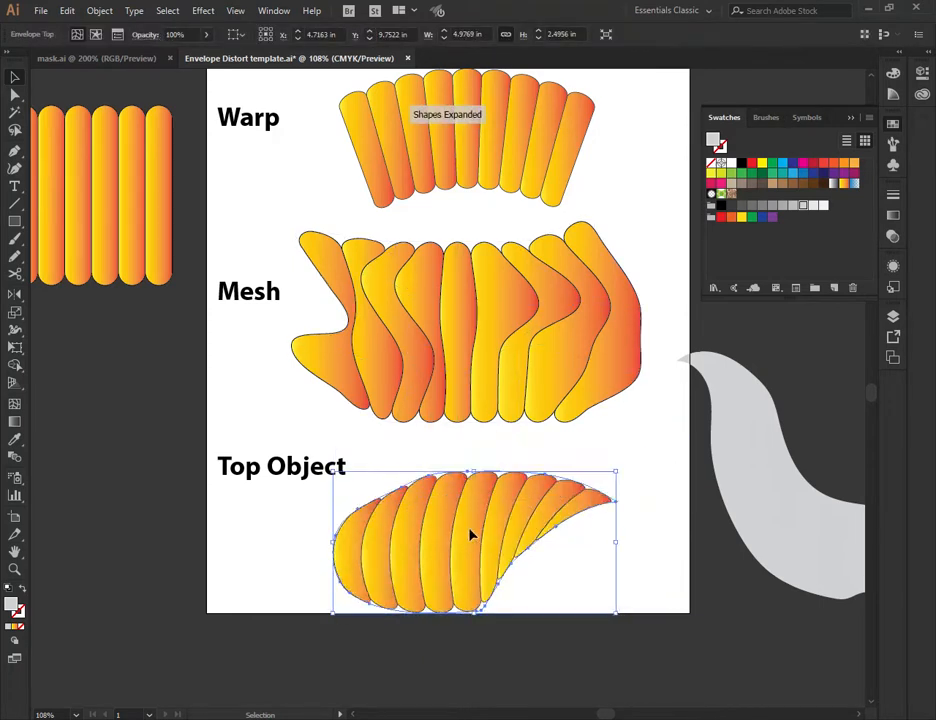
drag(474, 536, 483, 515)
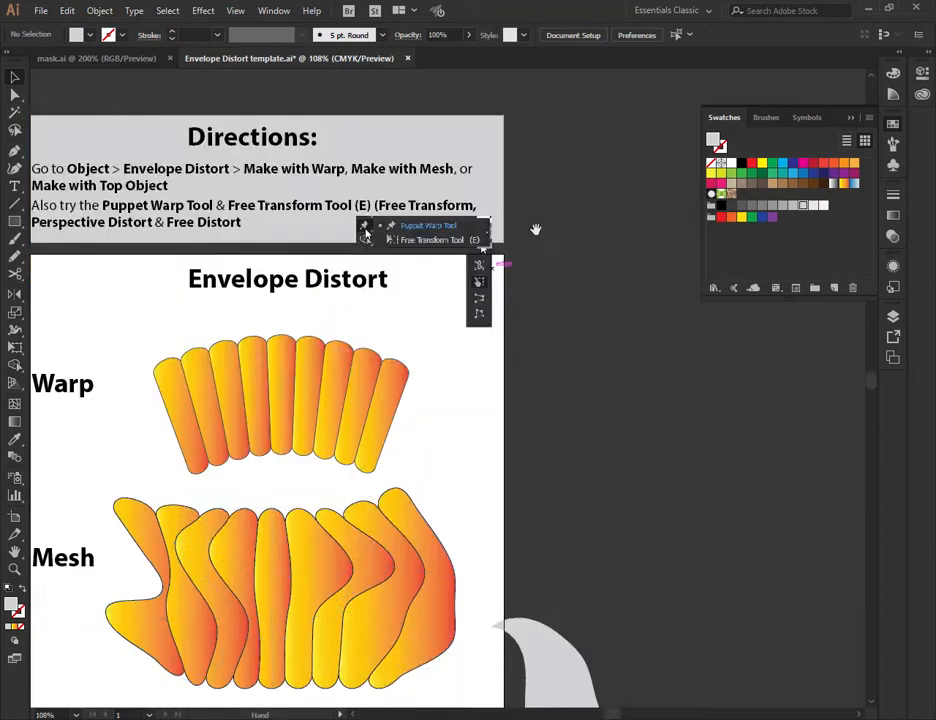
Alt-drag a copy of the nine-bar stripes group to the right and centre it on the canvas.
drag(366, 232, 579, 436)
mouse_move(517, 368)
mouse_down()
mouse_move(194, 238)
mouse_move(260, 245)
mouse_up()
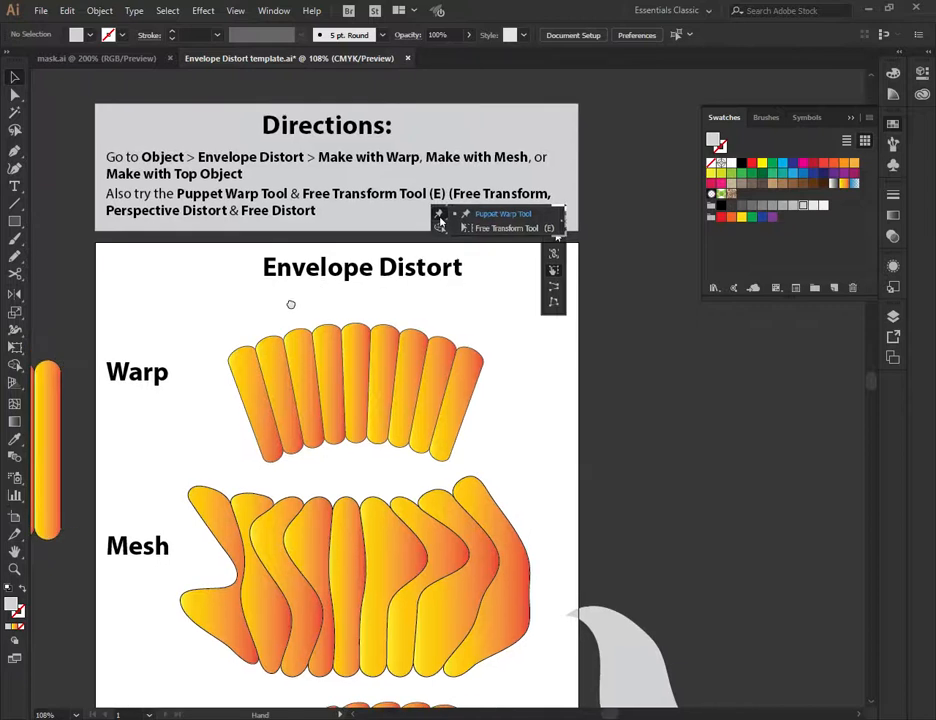
mouse_move(280, 290)
mouse_down()
mouse_move(208, 348)
mouse_move(330, 310)
mouse_up()
mouse_move(82, 455)
mouse_down()
mouse_move(821, 407)
mouse_move(768, 403)
mouse_up()
drag(760, 480, 328, 340)
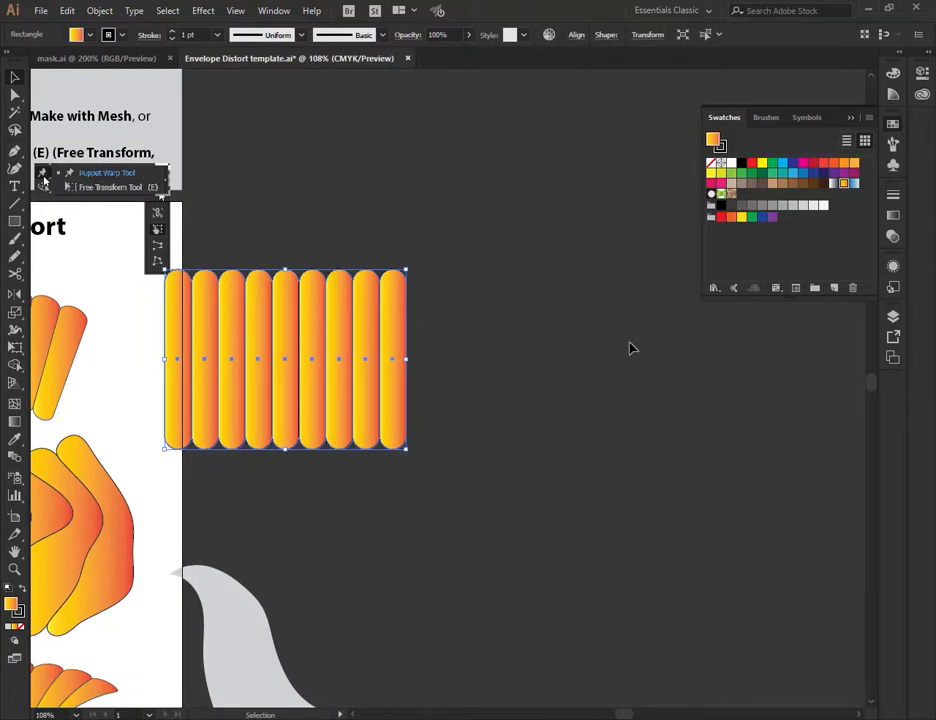
drag(290, 360, 480, 365)
Ungroup the copied stripes, reselect them all and duplicate the set lower right.
right_click(545, 325)
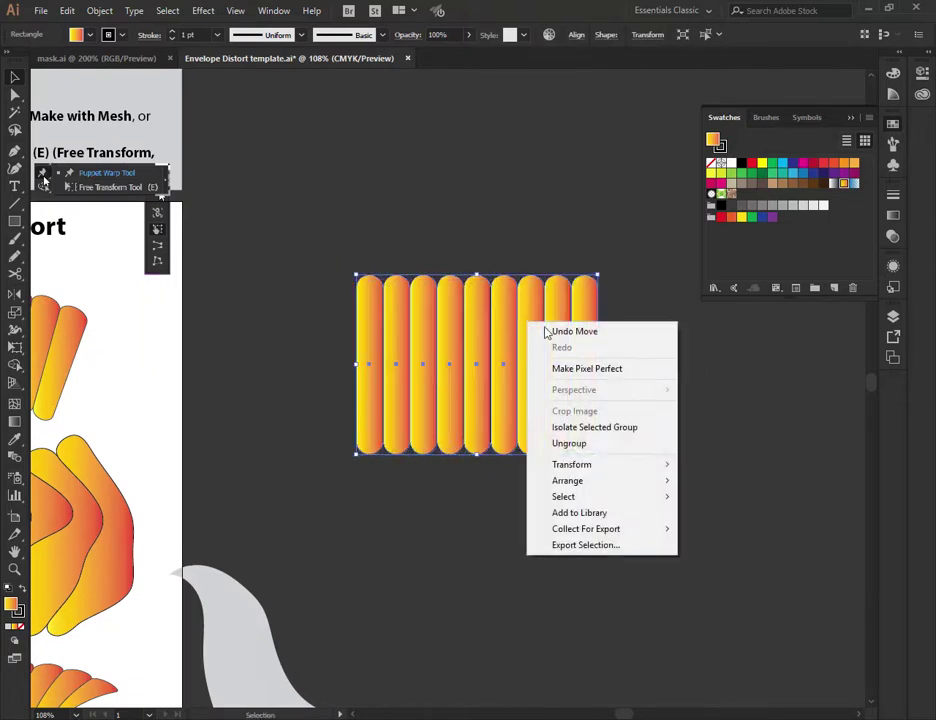
click(604, 445)
click(735, 380)
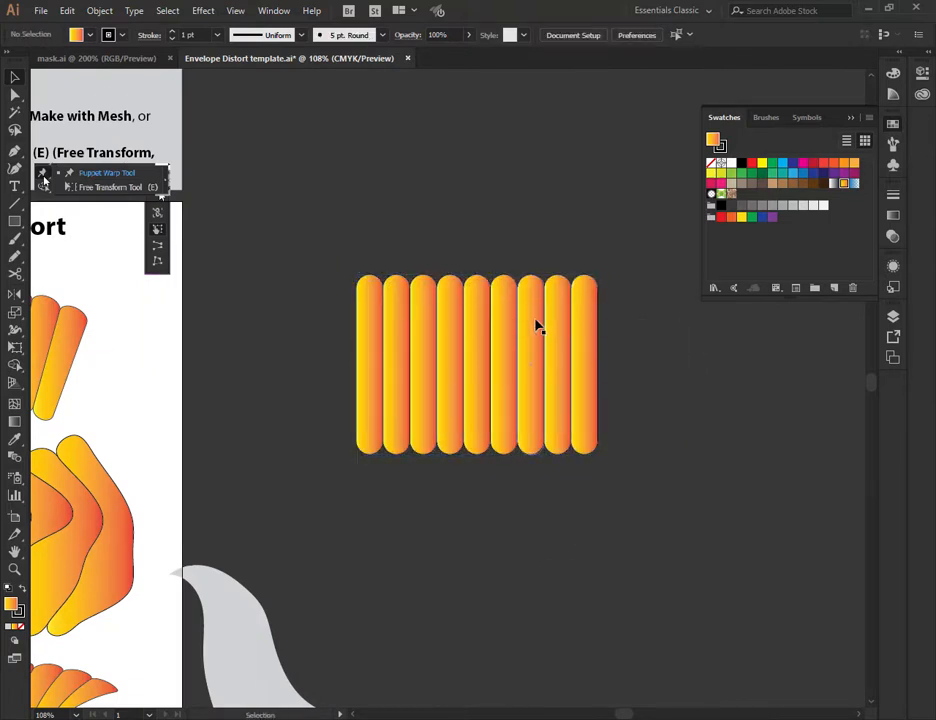
drag(328, 240, 652, 396)
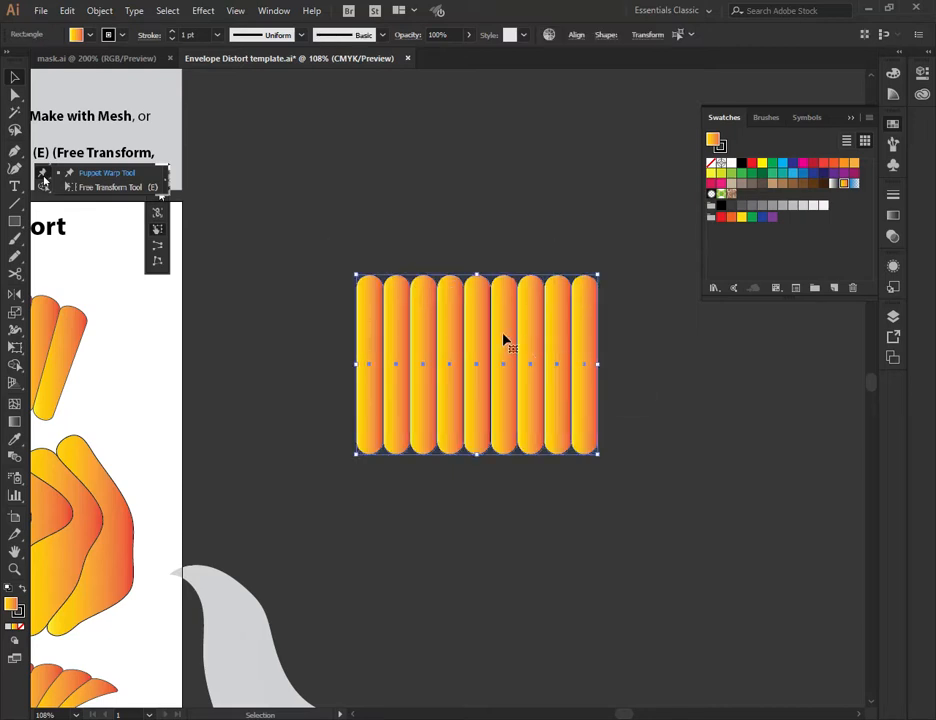
alt+drag(505, 340, 669, 548)
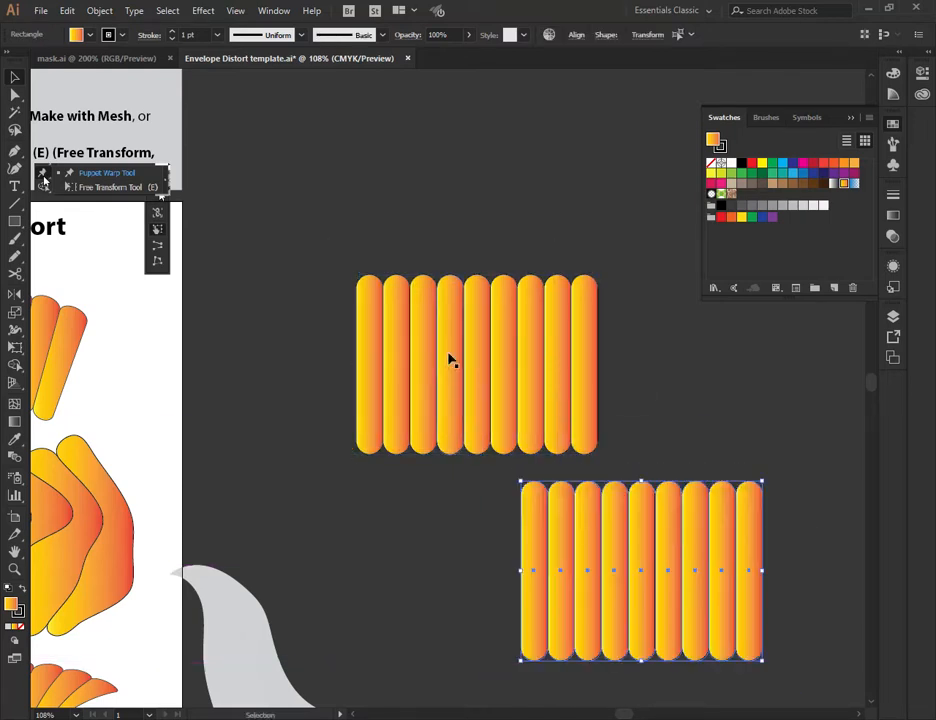
Pull individual bars up out of the top group to start the stick figure's body and legs.
click(633, 373)
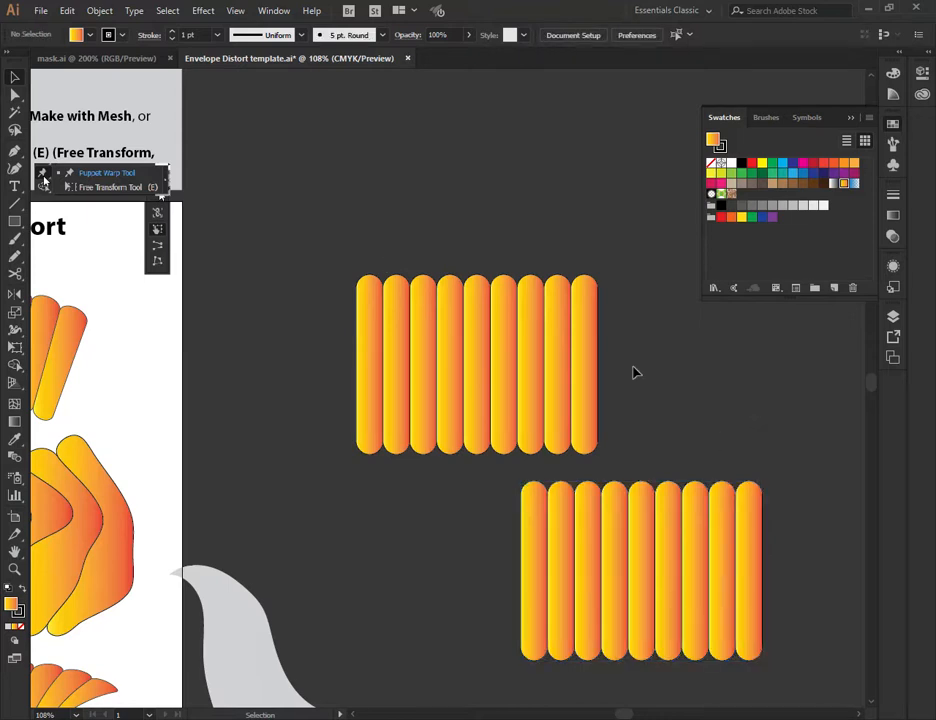
drag(590, 315, 618, 205)
mouse_move(372, 280)
mouse_down()
mouse_move(428, 135)
mouse_move(478, 192)
mouse_move(592, 200)
mouse_up()
scroll(593, 203, up, 4)
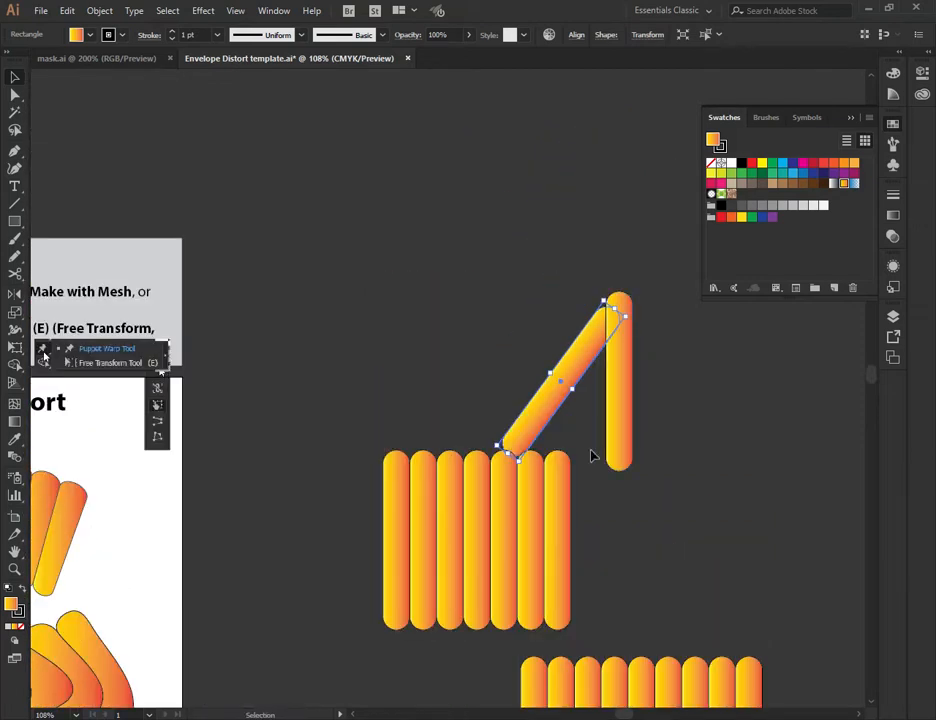
drag(595, 450, 607, 215)
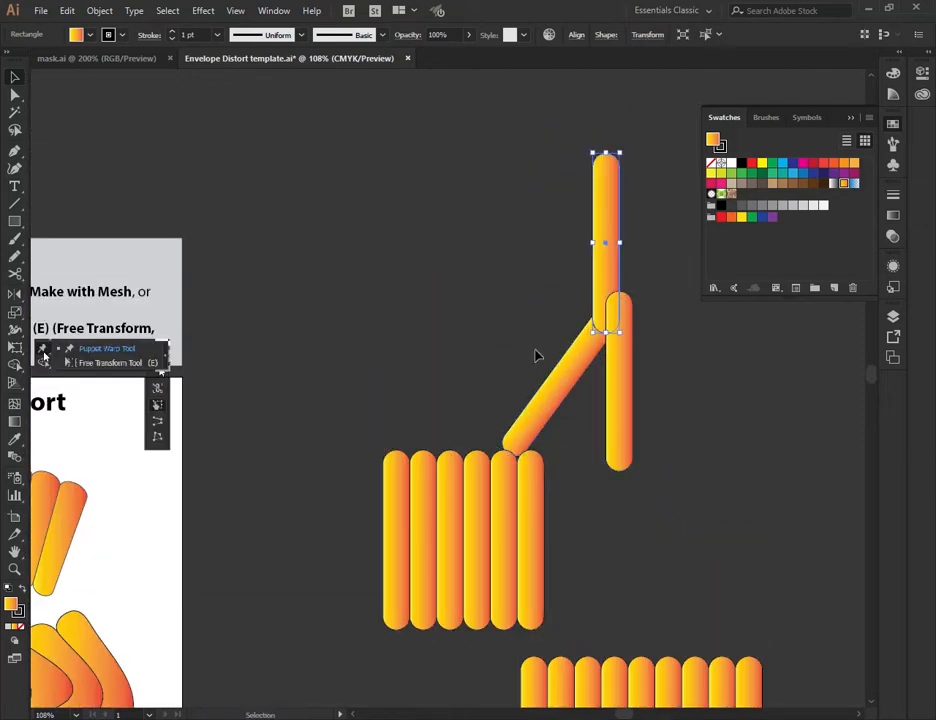
drag(540, 500, 483, 196)
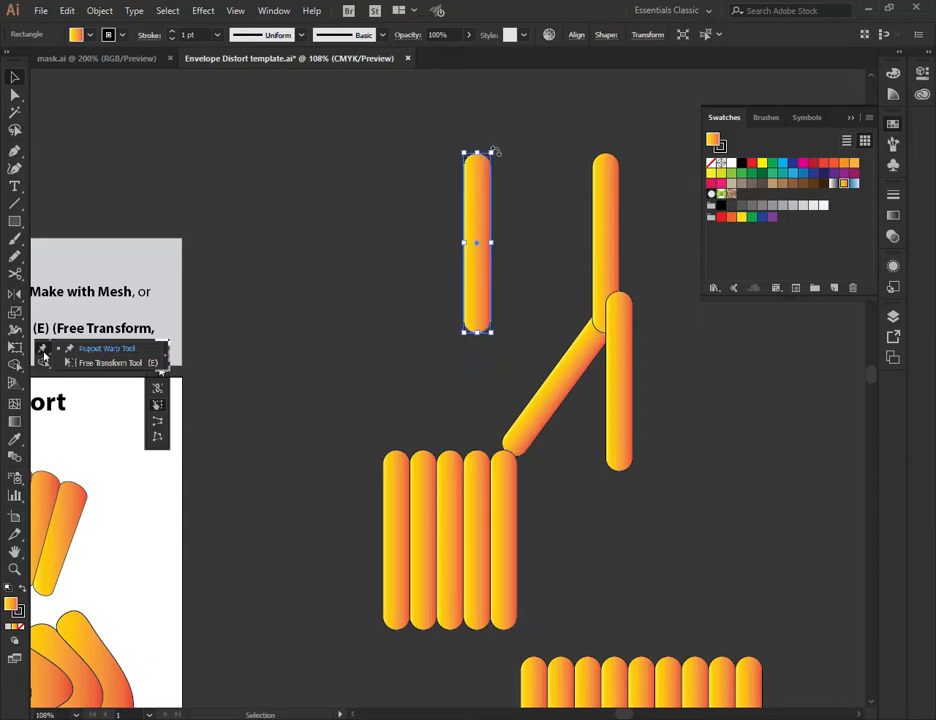
Rotate two bars to diagonals and attach them as the figure's angled arms.
drag(498, 148, 545, 270)
drag(490, 245, 565, 205)
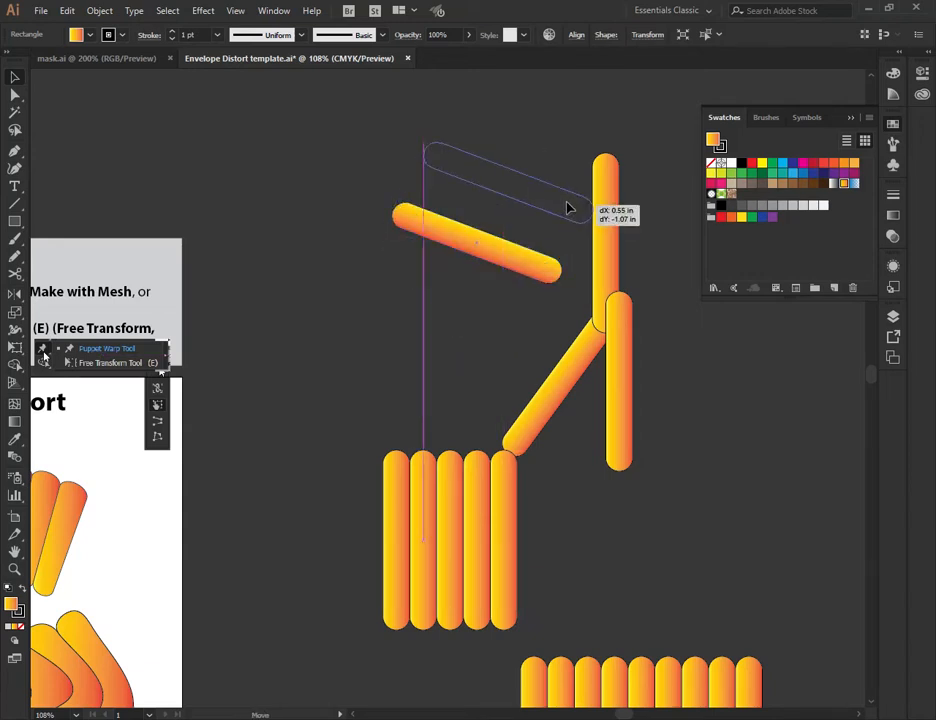
drag(508, 499, 640, 250)
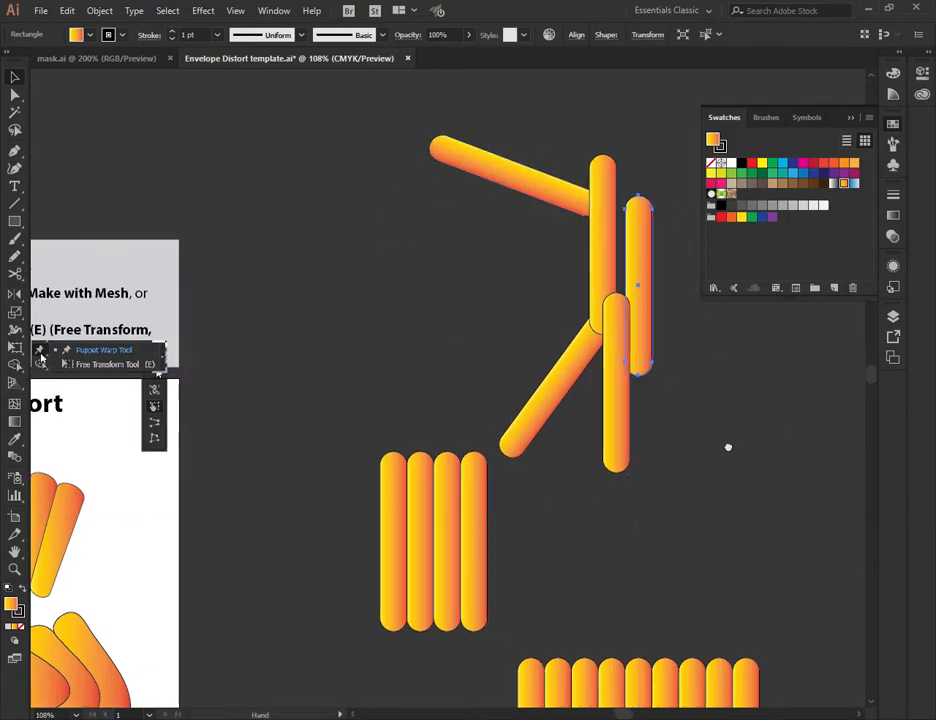
scroll(727, 447, right, 3)
drag(533, 207, 455, 330)
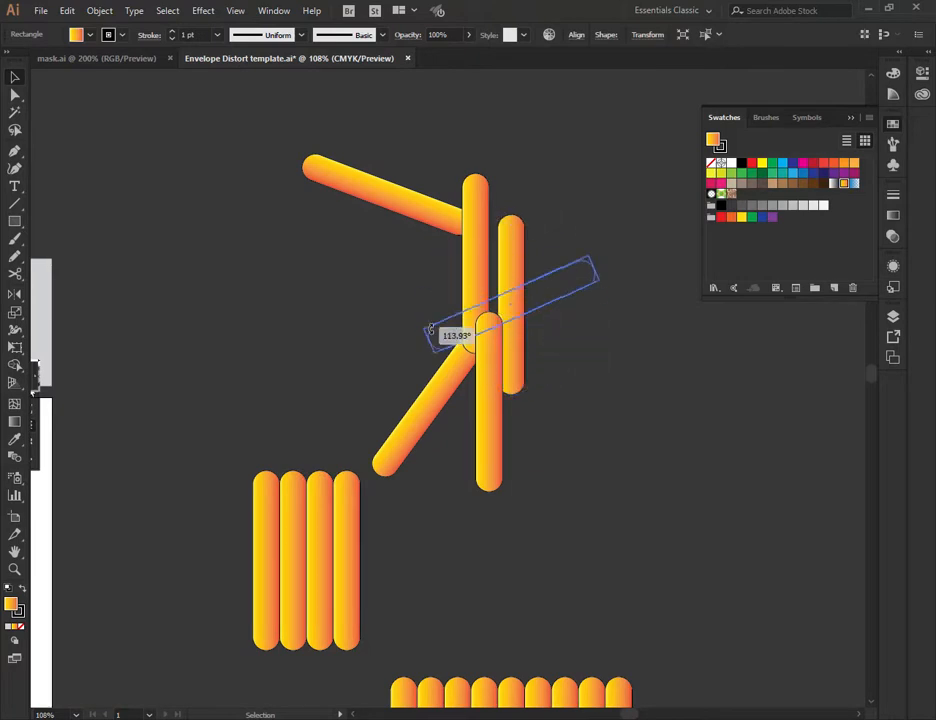
mouse_move(535, 295)
mouse_down()
mouse_move(593, 199)
mouse_move(591, 178)
mouse_up()
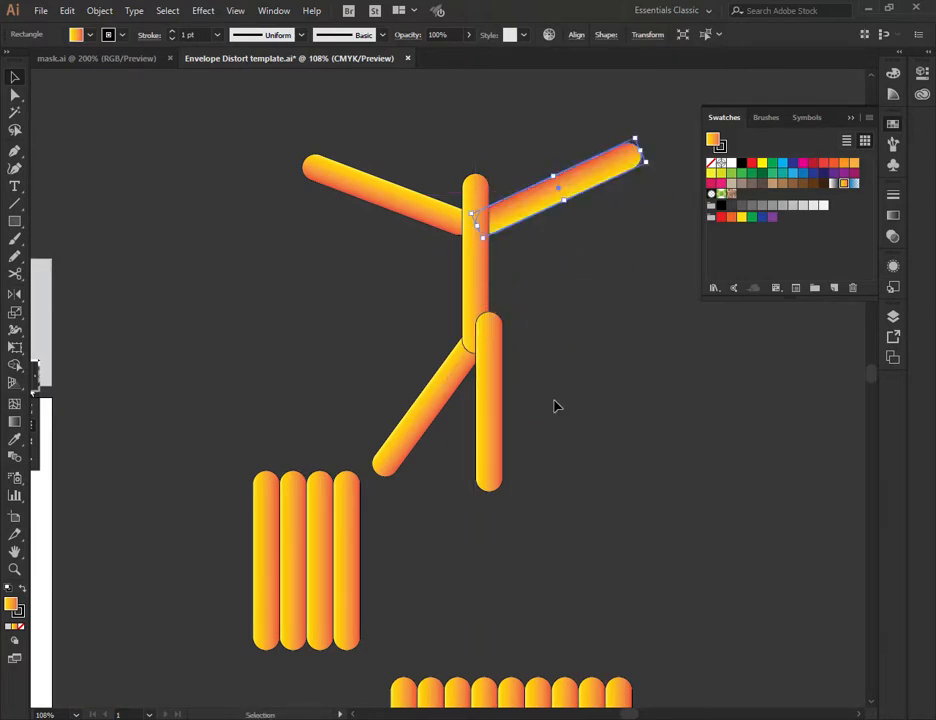
click(584, 447)
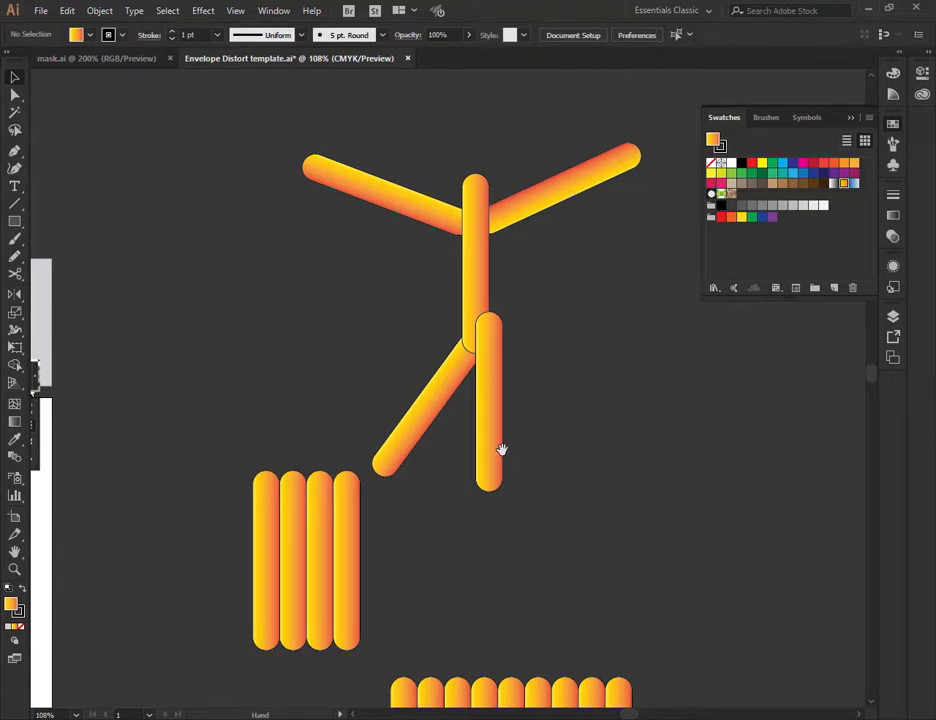
Select the lower group of nine bars and take up the Puppet Warp tool.
drag(502, 450, 462, 130)
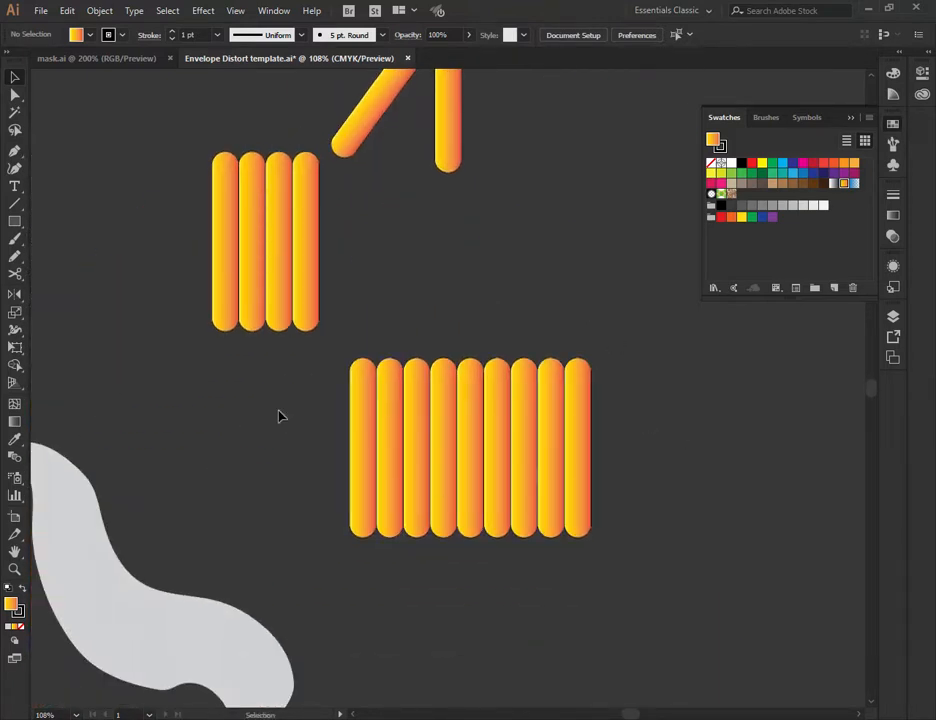
drag(280, 415, 655, 477)
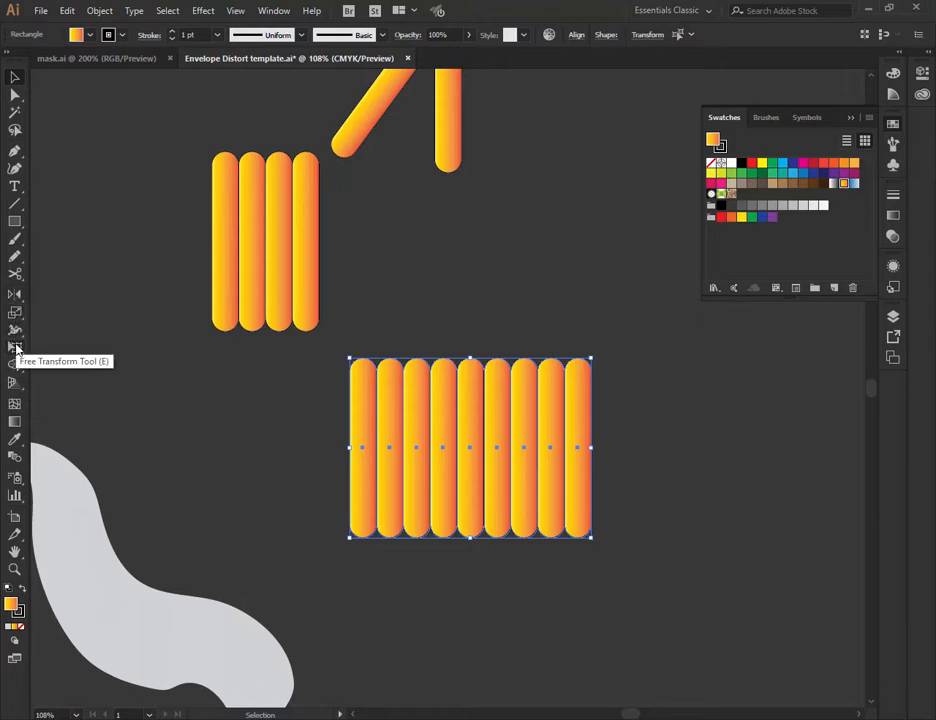
drag(17, 349, 90, 349)
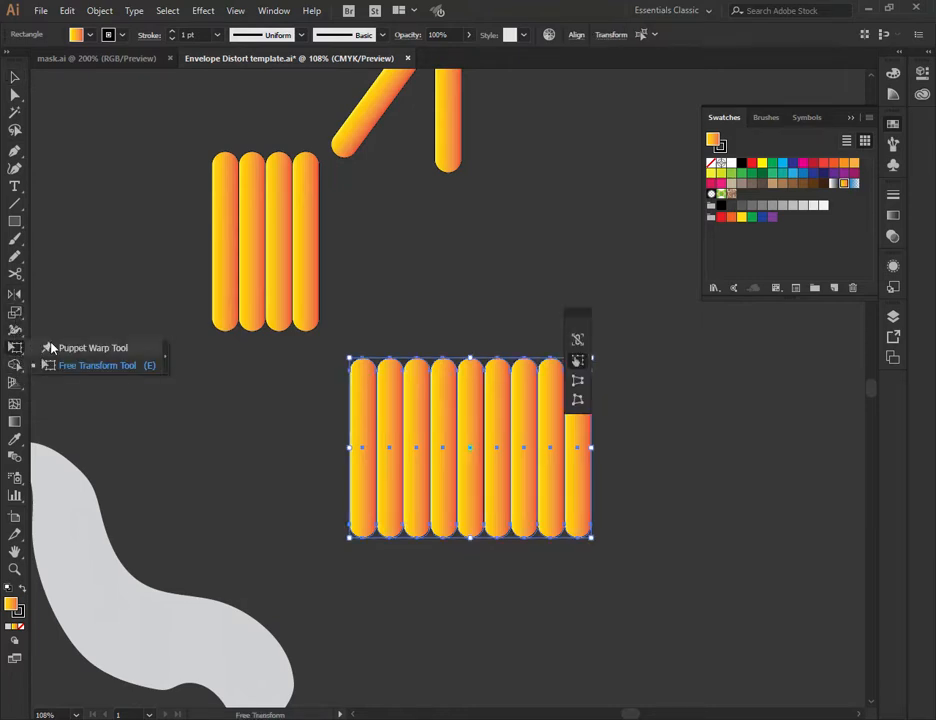
Pin the bar group left and right, undo a first pull, then tilt and stretch it from the right pin.
click(368, 366)
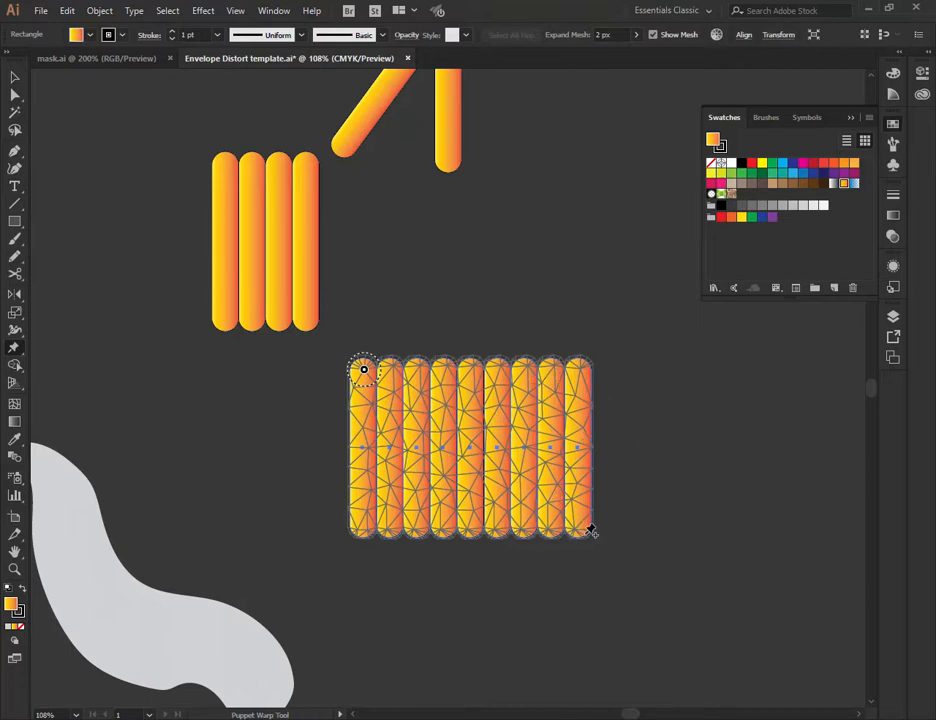
click(567, 432)
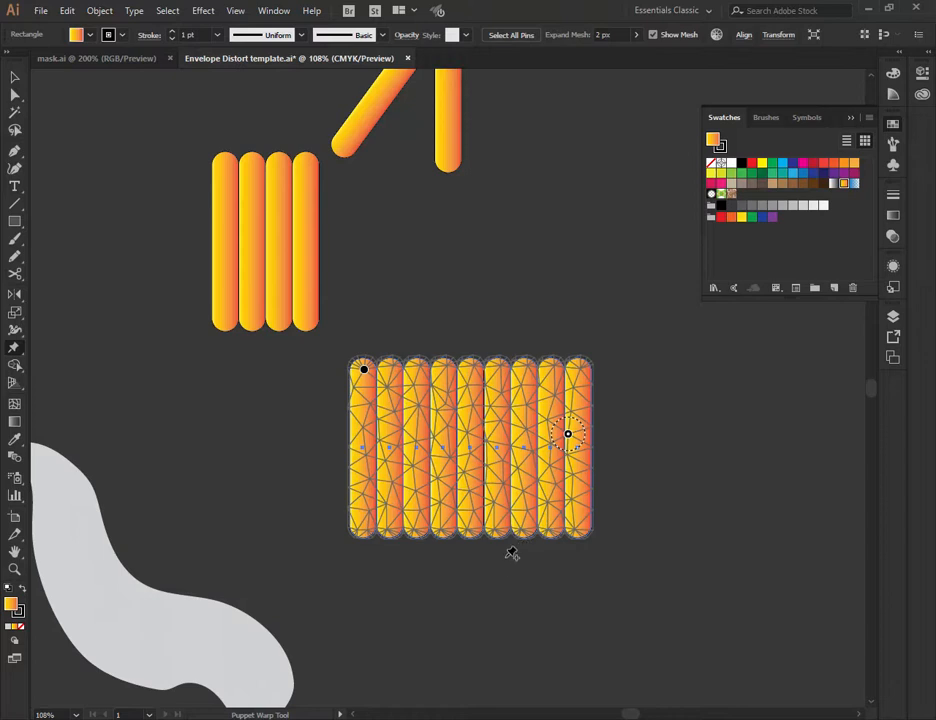
mouse_move(571, 434)
mouse_down()
mouse_move(370, 568)
mouse_move(330, 543)
mouse_move(510, 445)
mouse_move(660, 490)
mouse_move(640, 407)
mouse_up()
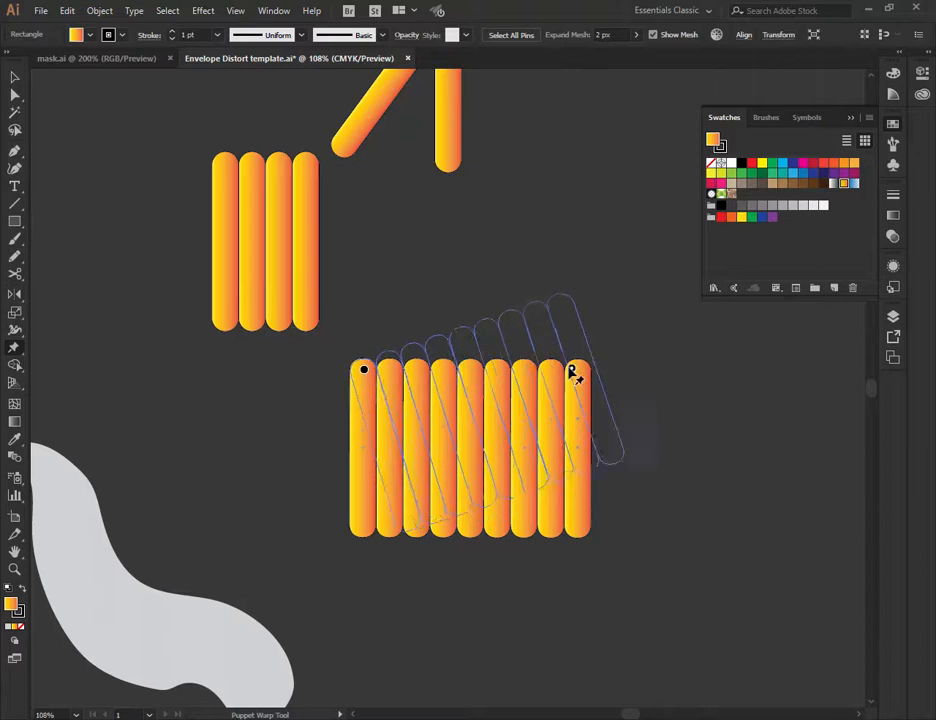
key(ctrl+z)
click(569, 430)
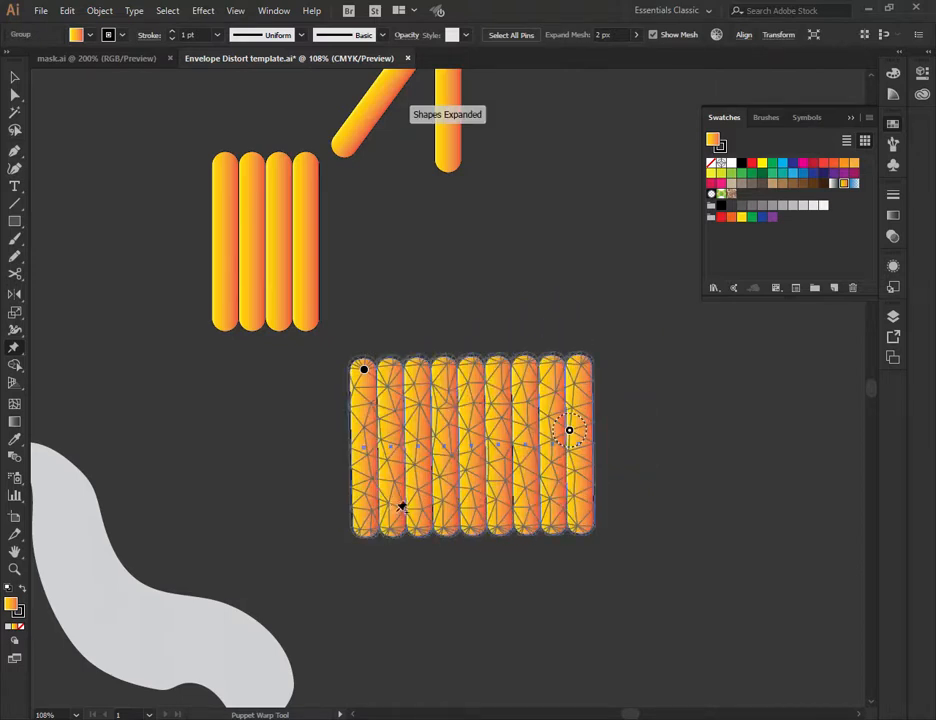
drag(569, 432, 546, 398)
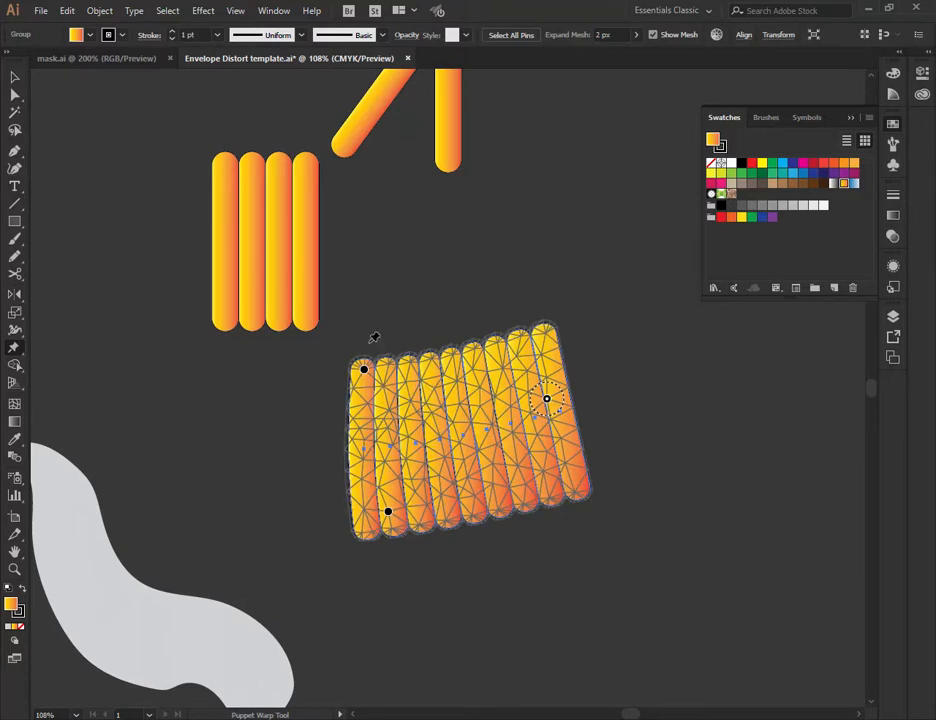
mouse_move(546, 398)
mouse_down()
mouse_move(445, 438)
mouse_move(785, 437)
mouse_move(525, 441)
mouse_move(697, 400)
mouse_move(640, 455)
mouse_move(593, 392)
mouse_up()
Add top, bottom and lower-right pins and pull them into a dip, downward stretch and inward twist.
click(474, 348)
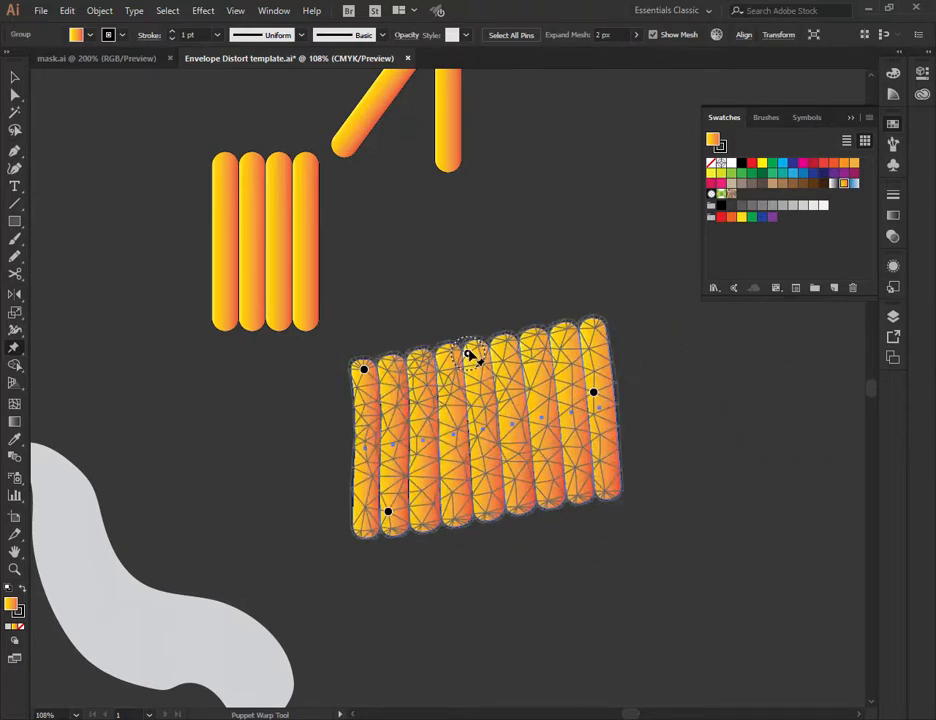
drag(474, 360, 462, 414)
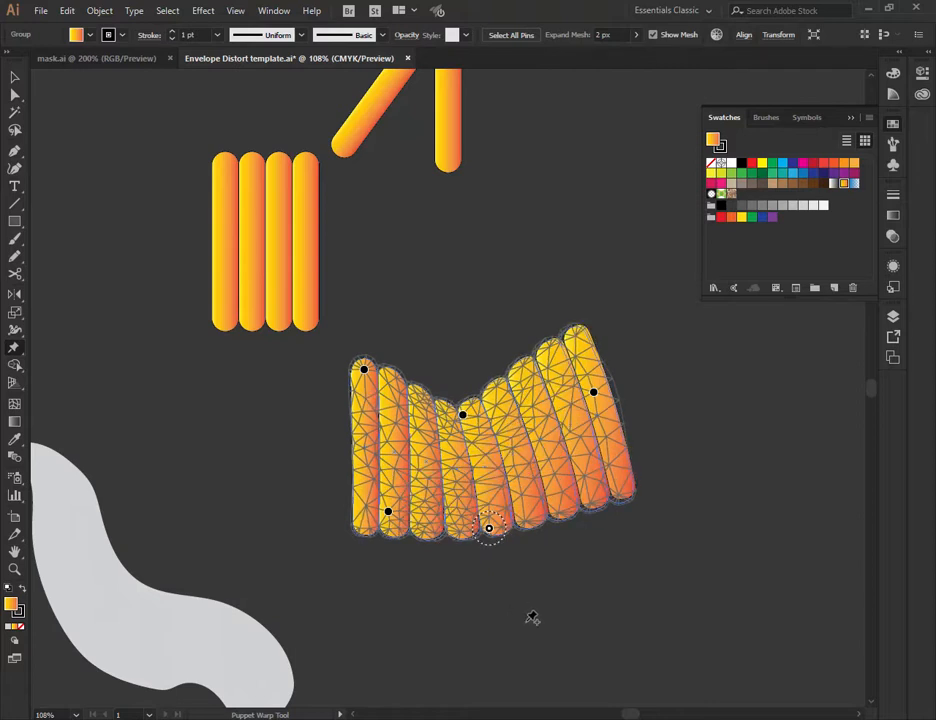
click(492, 534)
drag(495, 543, 543, 605)
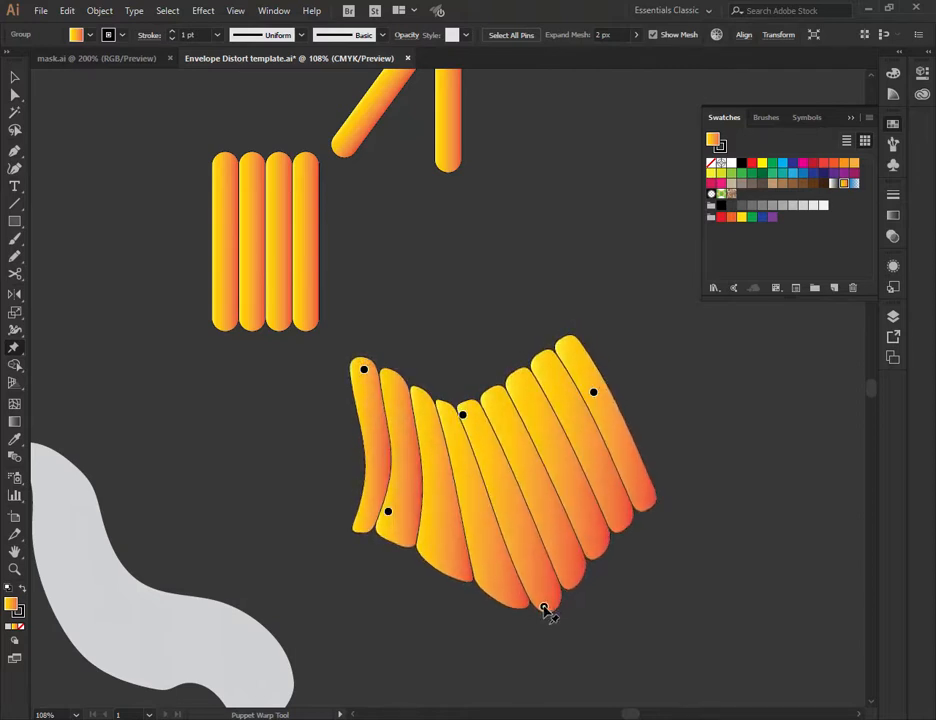
click(575, 477)
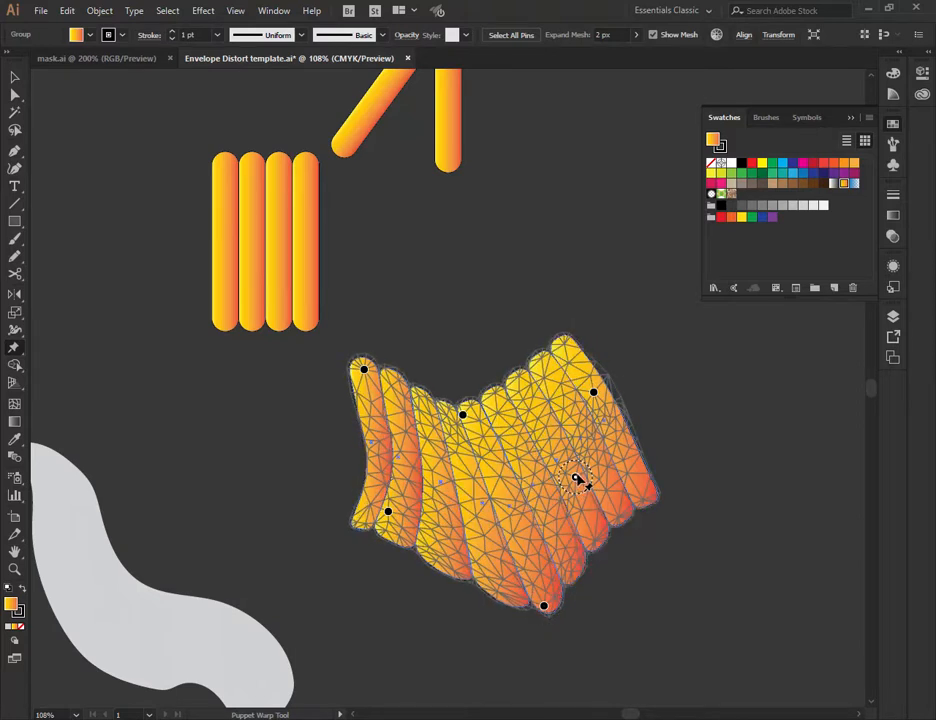
drag(575, 477, 454, 458)
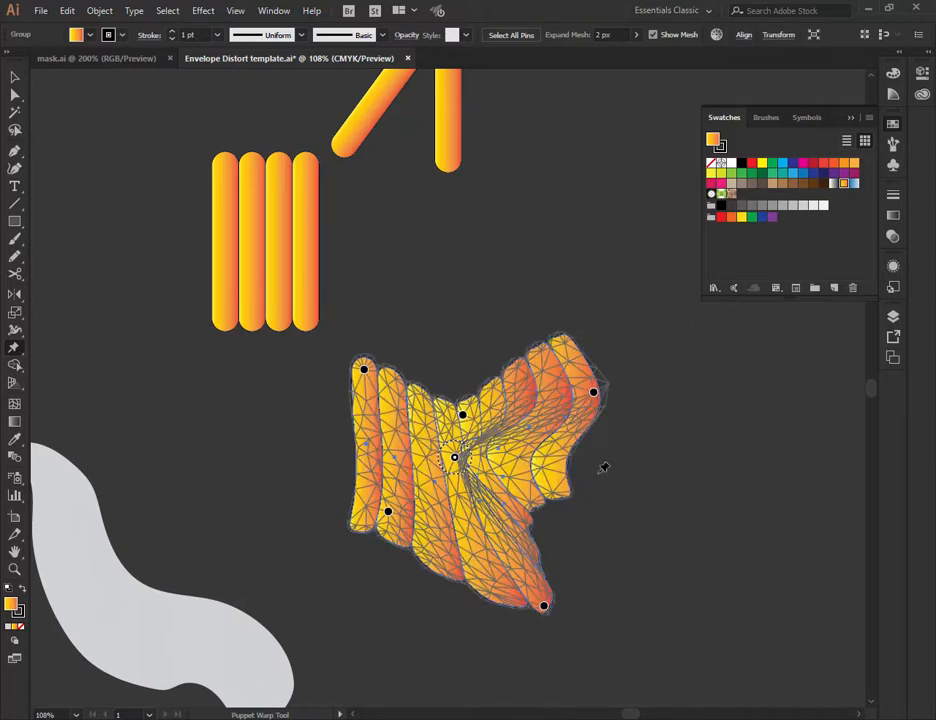
scroll(641, 465, up, 3)
scroll(641, 465, up, 3)
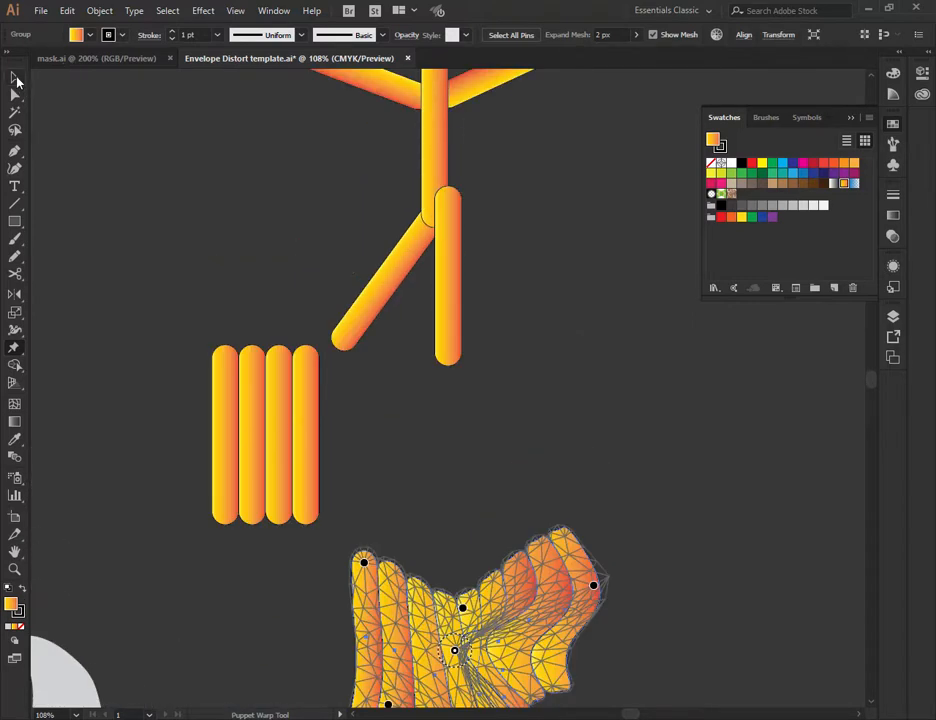
Select the stick figure's upper-right arm, pin it at shoulder, middle and end, and bend it into an arc.
click(16, 80)
click(549, 244)
scroll(549, 244, up, 3)
scroll(549, 244, up, 3)
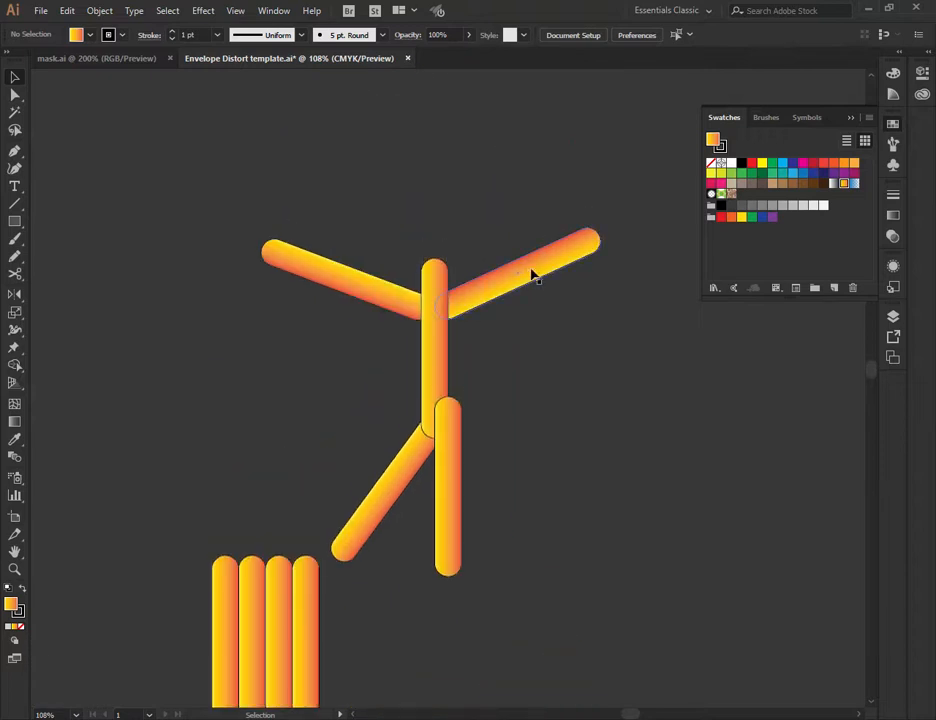
click(534, 276)
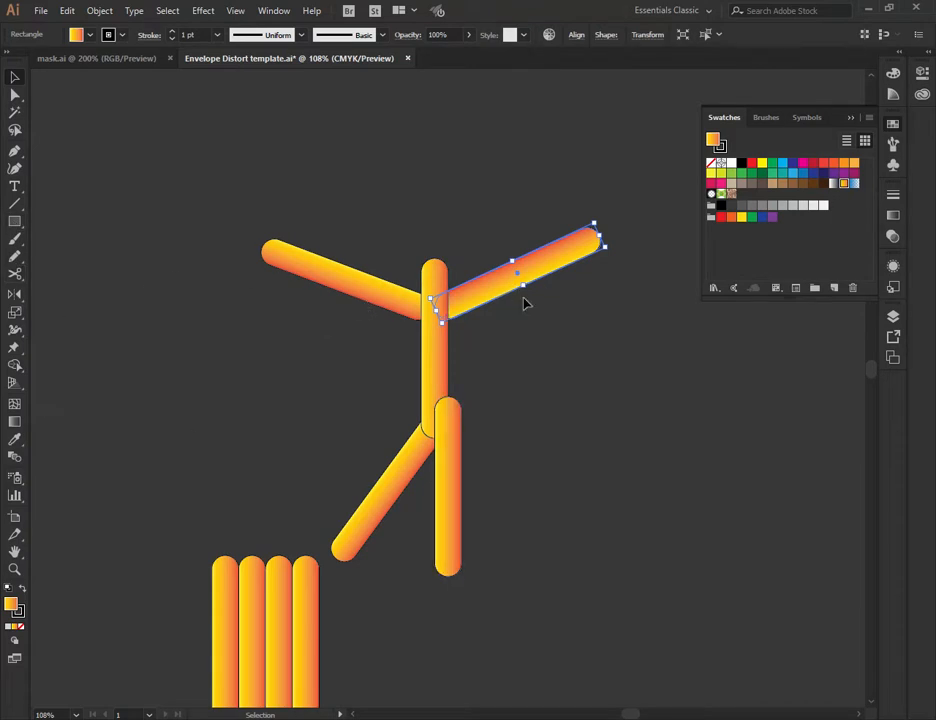
click(15, 348)
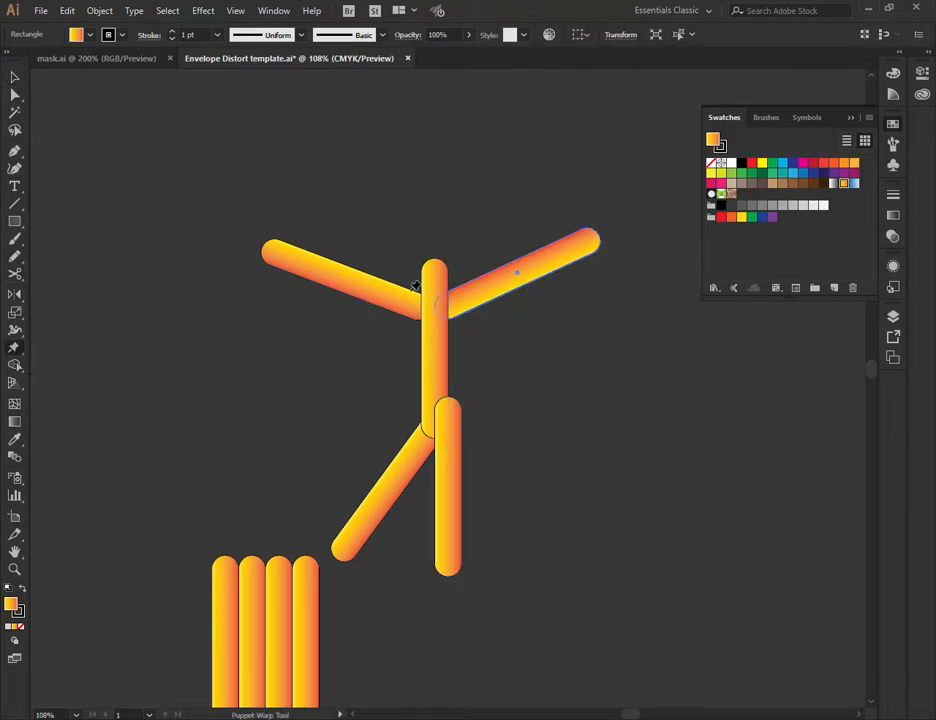
click(438, 310)
click(594, 237)
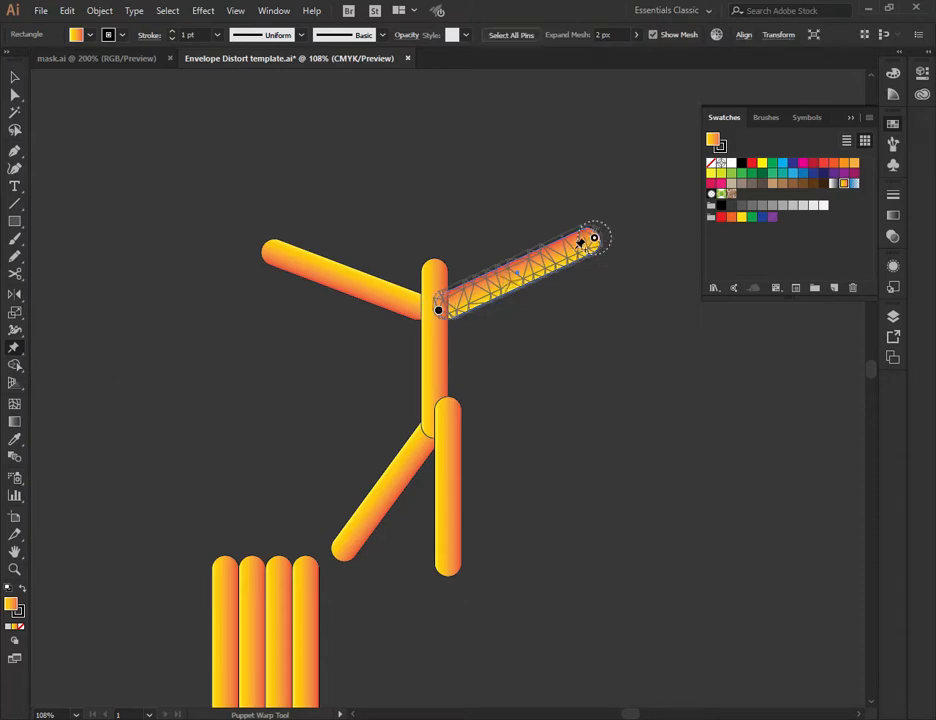
click(520, 262)
mouse_move(594, 237)
mouse_down()
mouse_move(468, 232)
mouse_move(622, 332)
mouse_move(447, 218)
mouse_up()
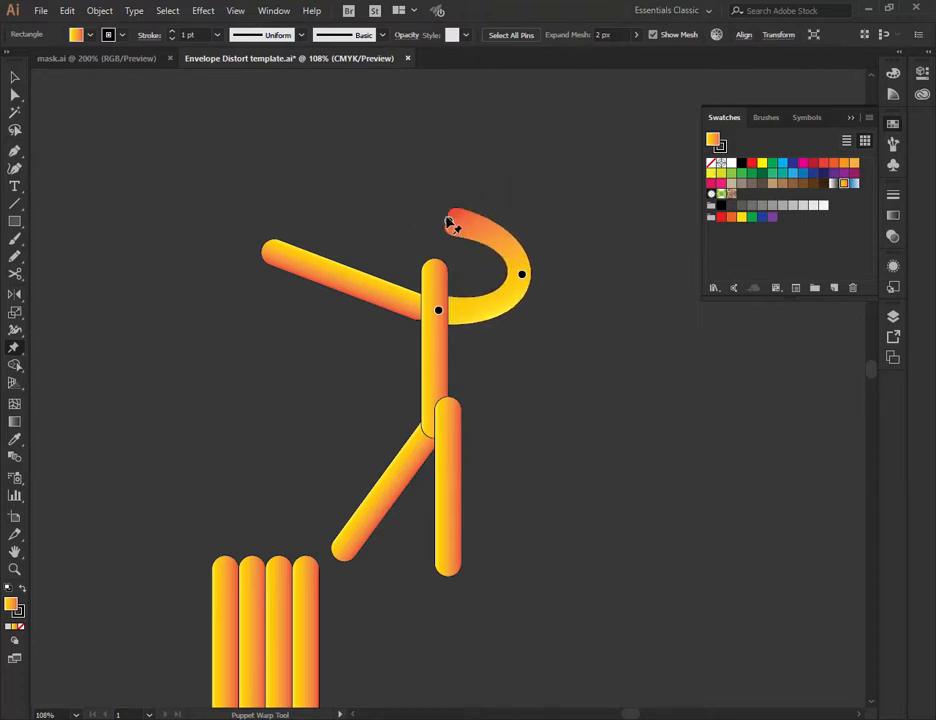
Commit the arm warp with the Selection tool and leave the canvas with nothing selected.
click(15, 77)
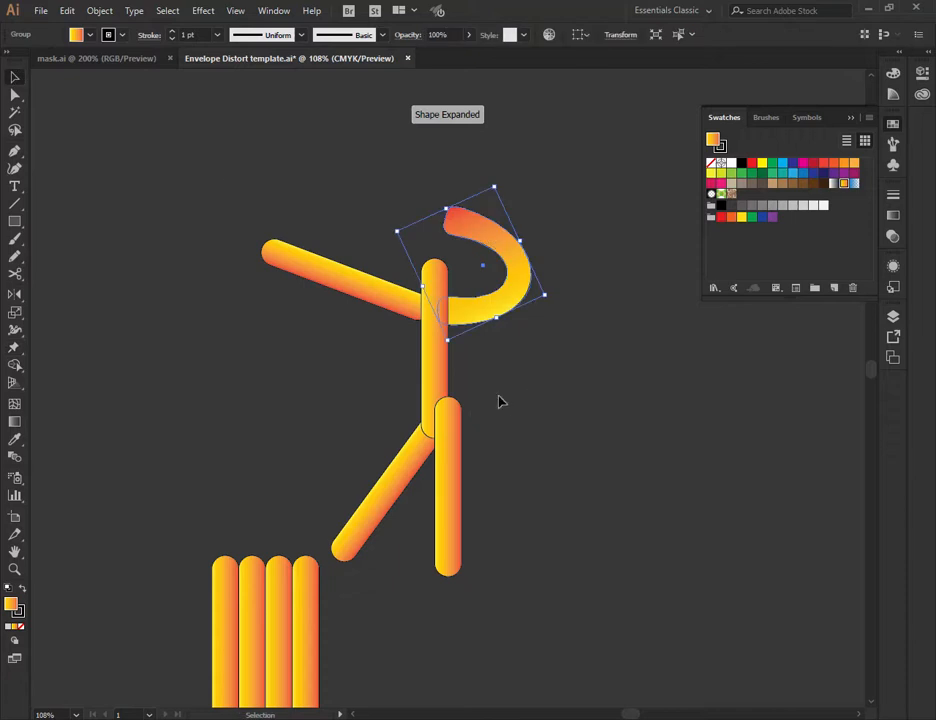
click(501, 397)
click(460, 502)
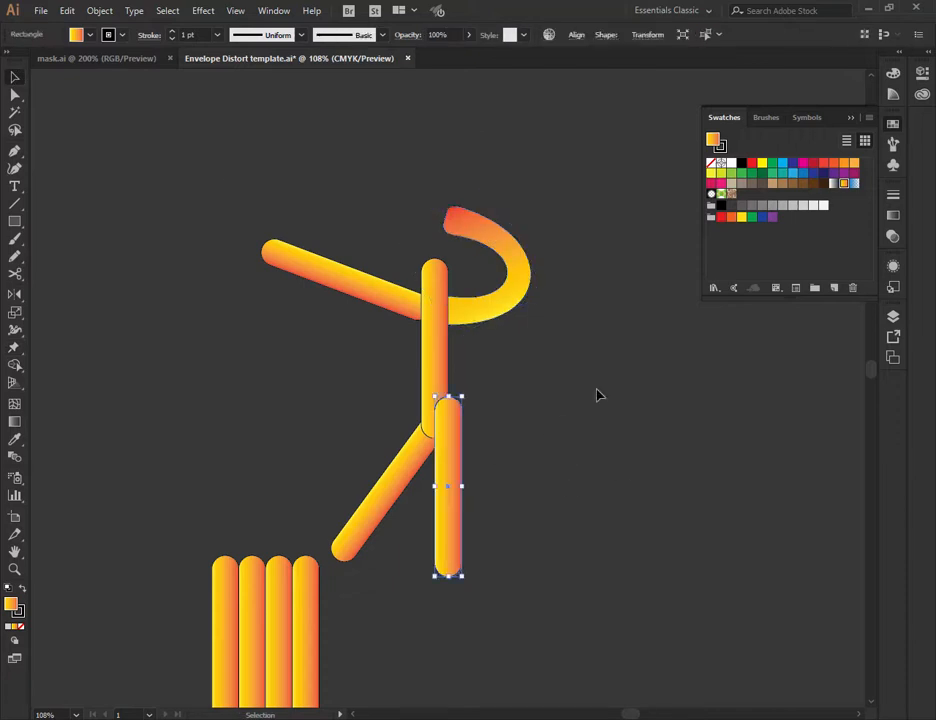
click(594, 357)
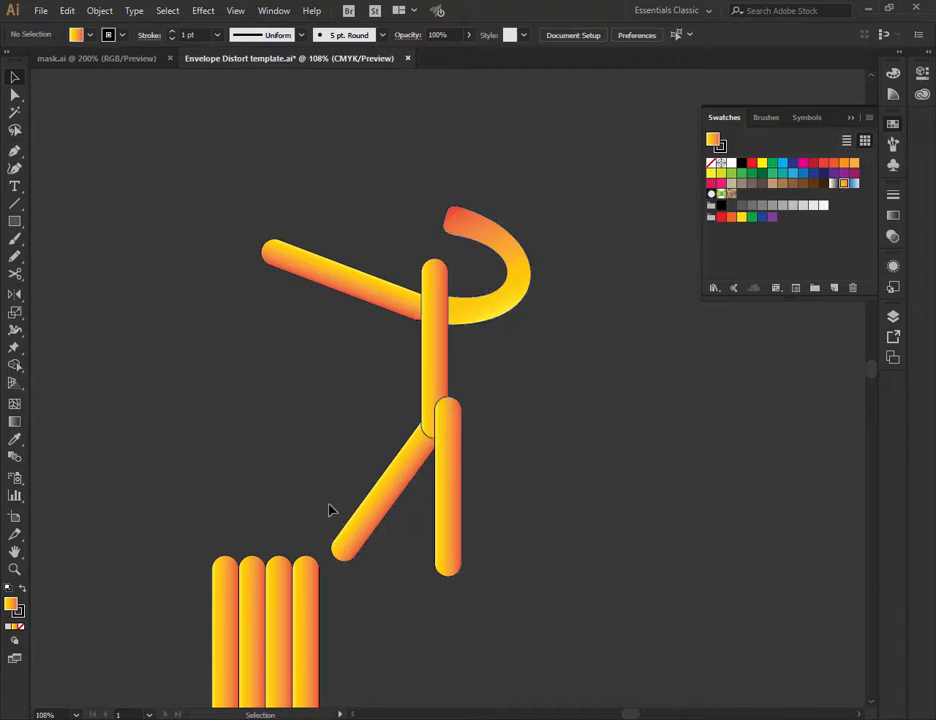
Pan past the Directions artboard to an empty stretch of canvas.
mouse_move(232, 457)
mouse_down()
mouse_move(450, 282)
mouse_move(617, 277)
mouse_move(680, 343)
mouse_move(530, 360)
mouse_move(250, 170)
mouse_up()
drag(503, 253, 790, 438)
drag(400, 200, 627, 365)
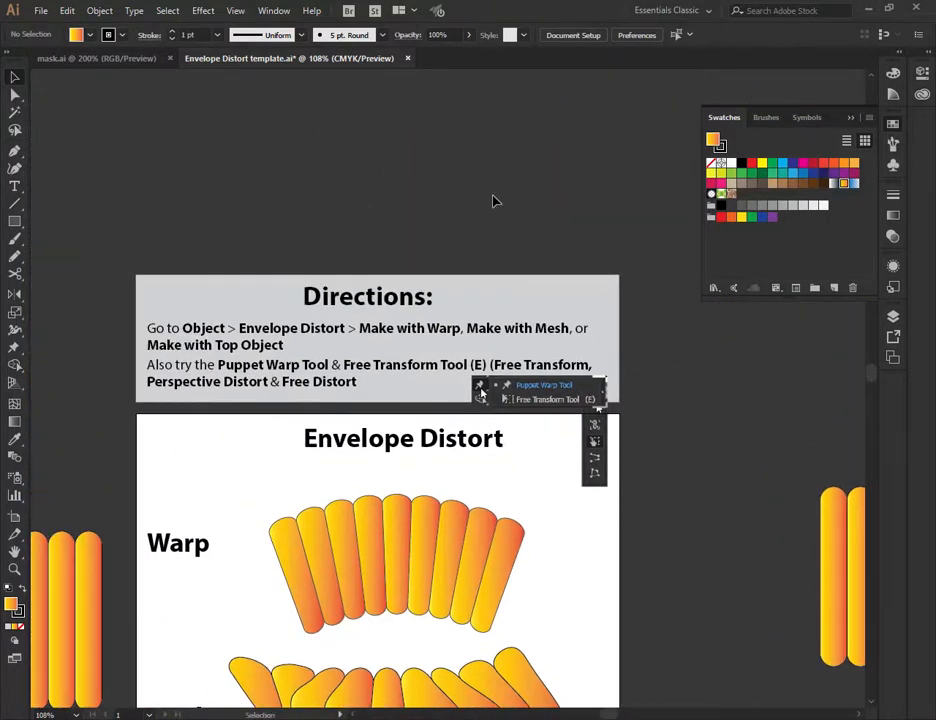
drag(268, 170, 480, 355)
drag(600, 330, 455, 423)
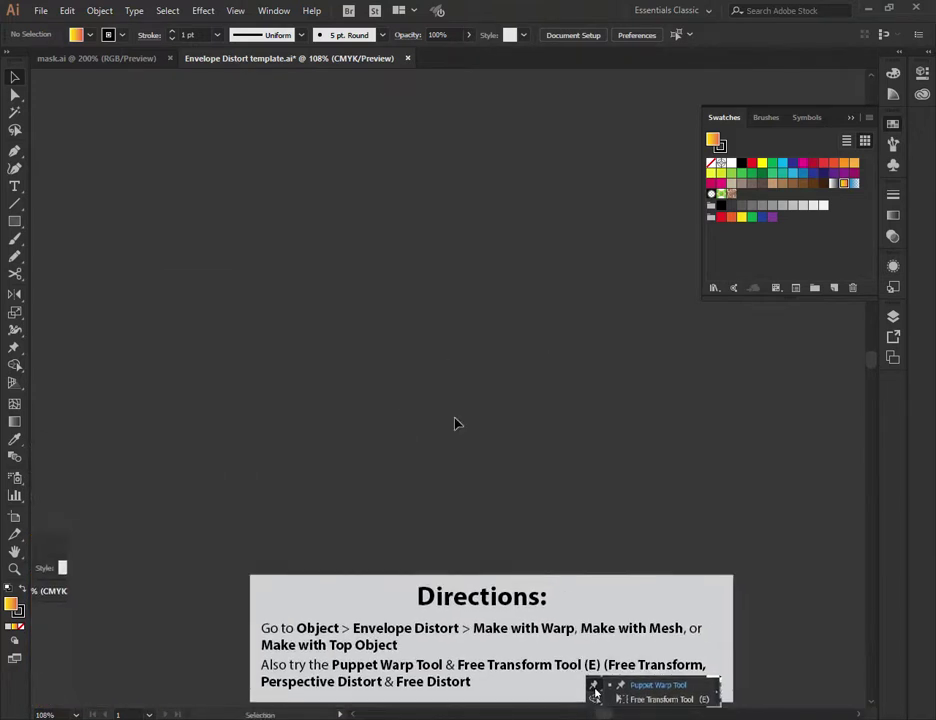
Draw two overlapping gradient squares, select both and start Free Transform (E).
click(14, 222)
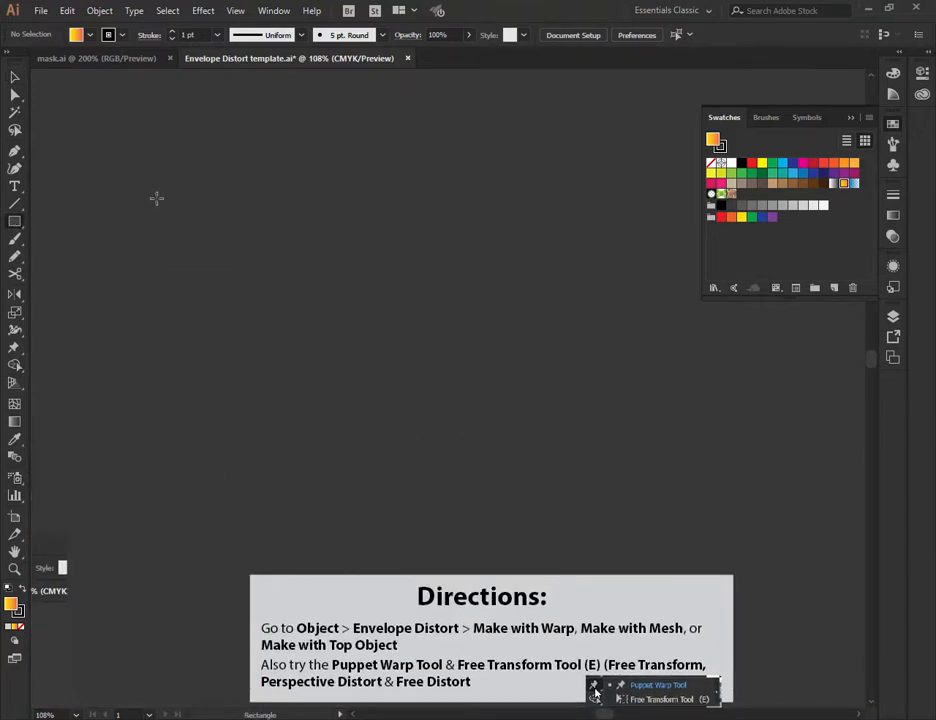
drag(156, 198, 345, 366)
drag(264, 267, 401, 435)
click(14, 76)
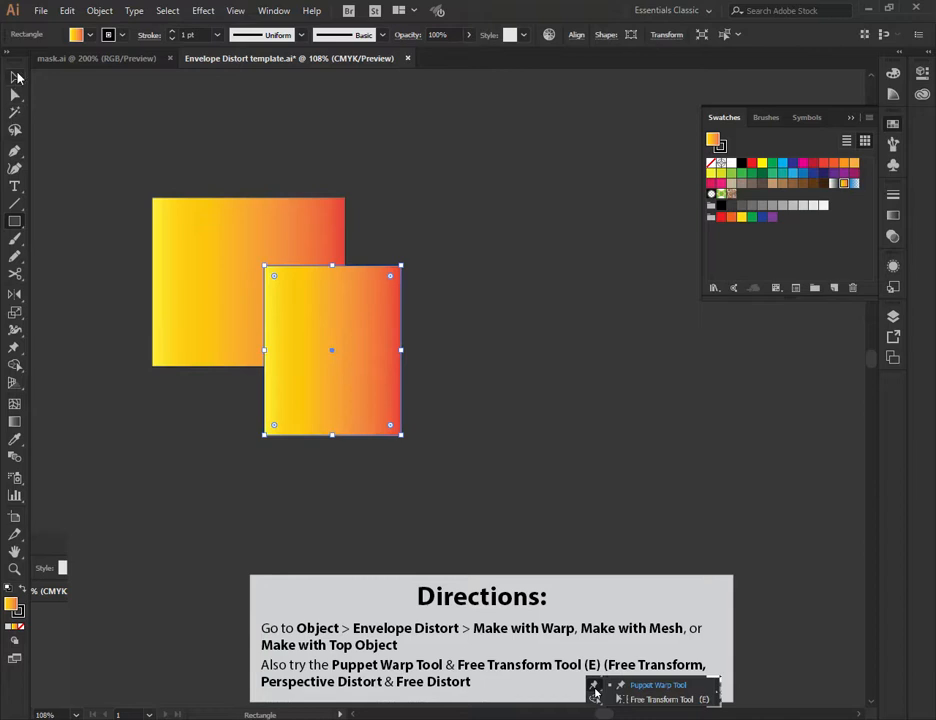
drag(192, 120, 300, 300)
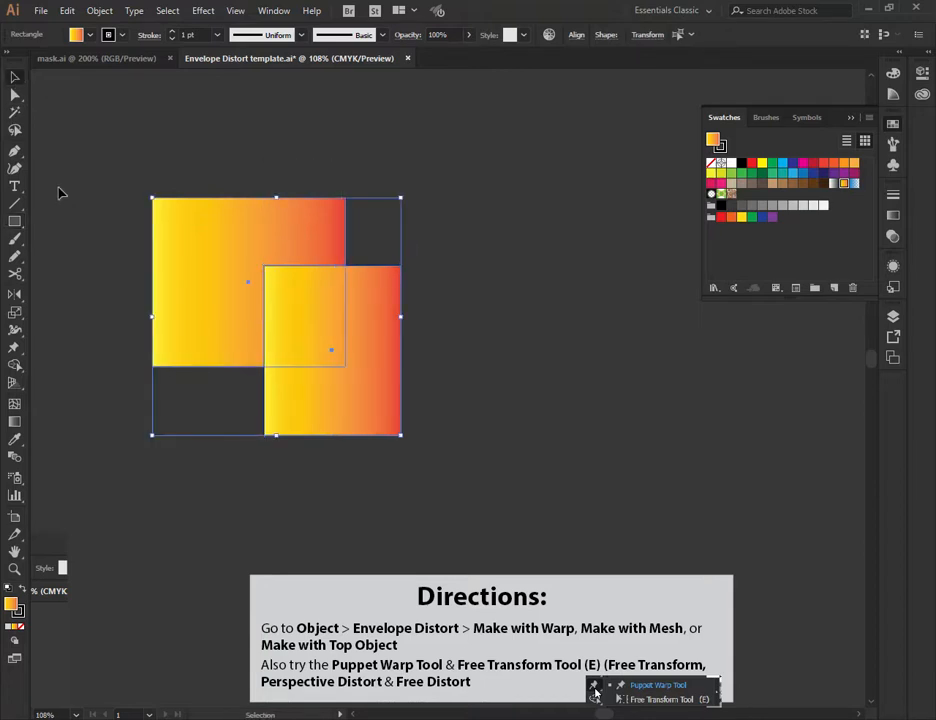
key(e)
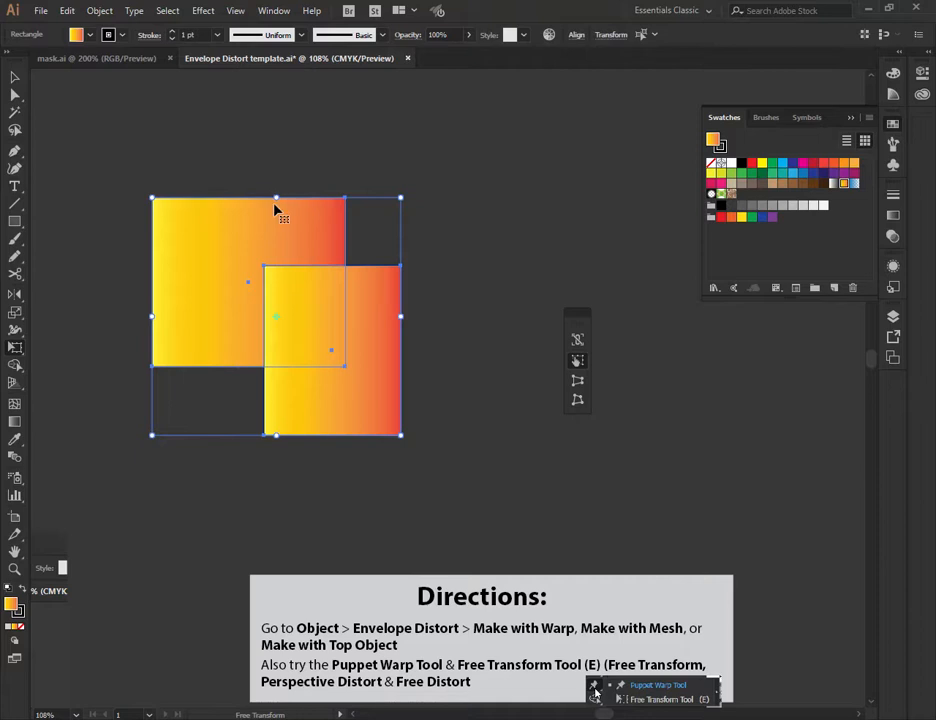
Skew the squares, undo, then Perspective Distort them into trapezoids widening at the bottom.
drag(276, 198, 370, 215)
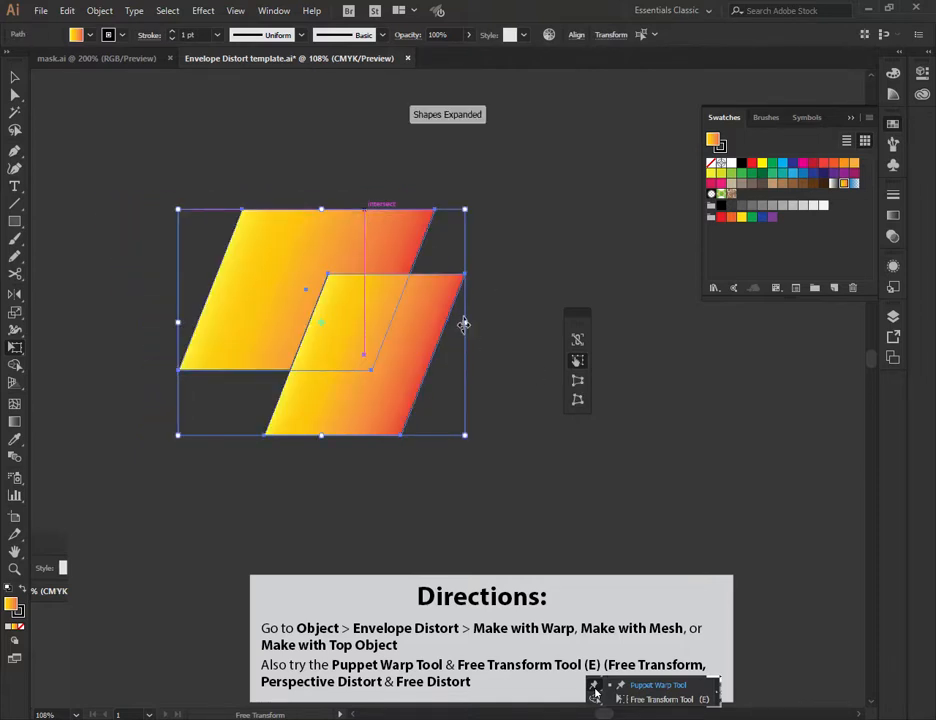
drag(464, 324, 475, 262)
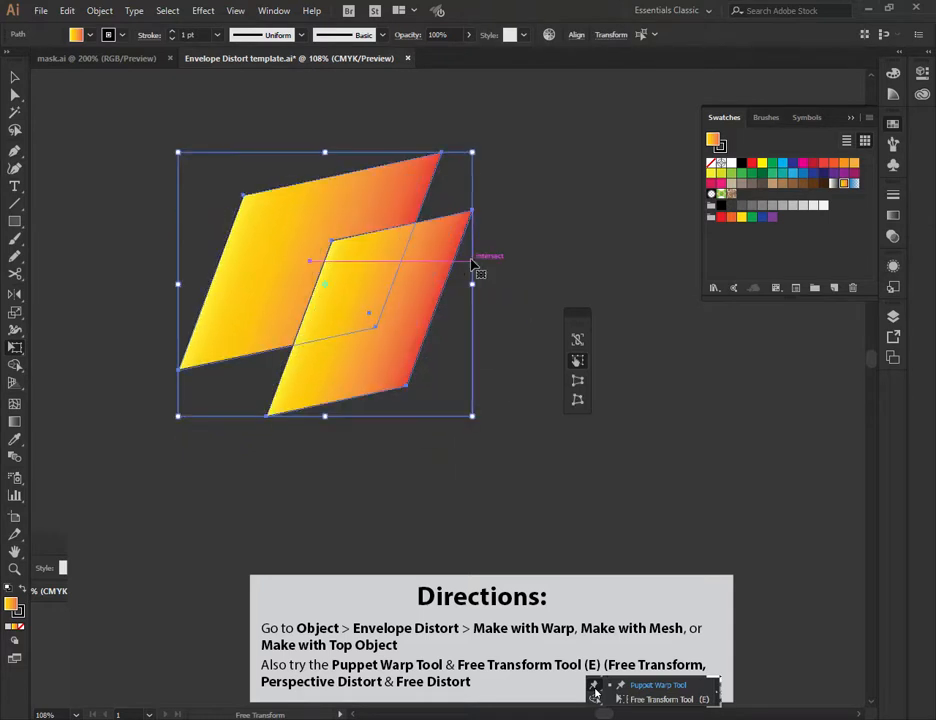
click(579, 389)
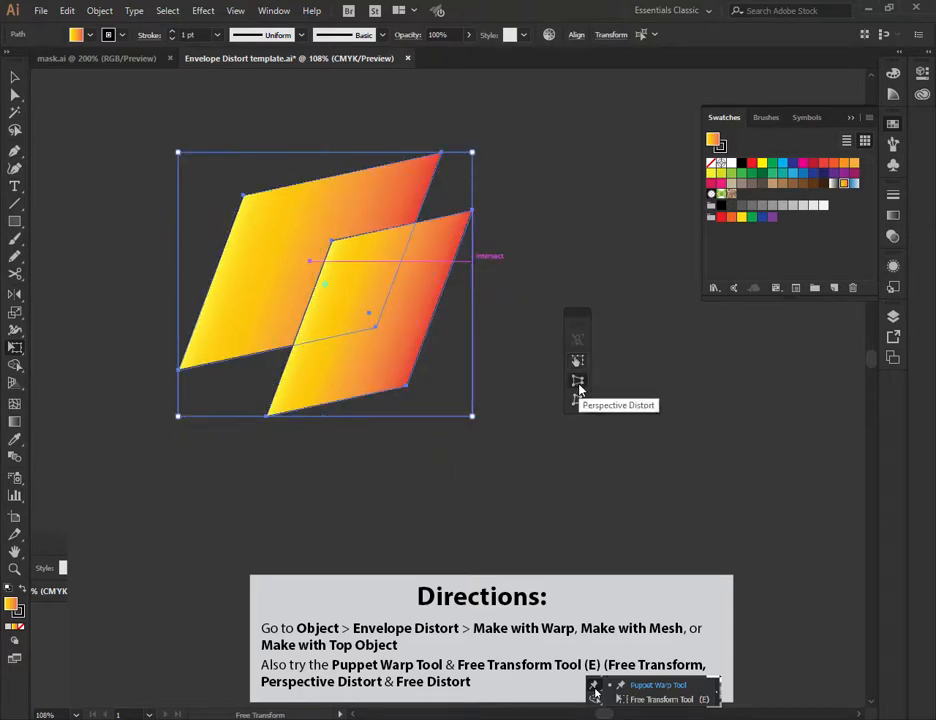
key(ctrl+z)
key(ctrl+z)
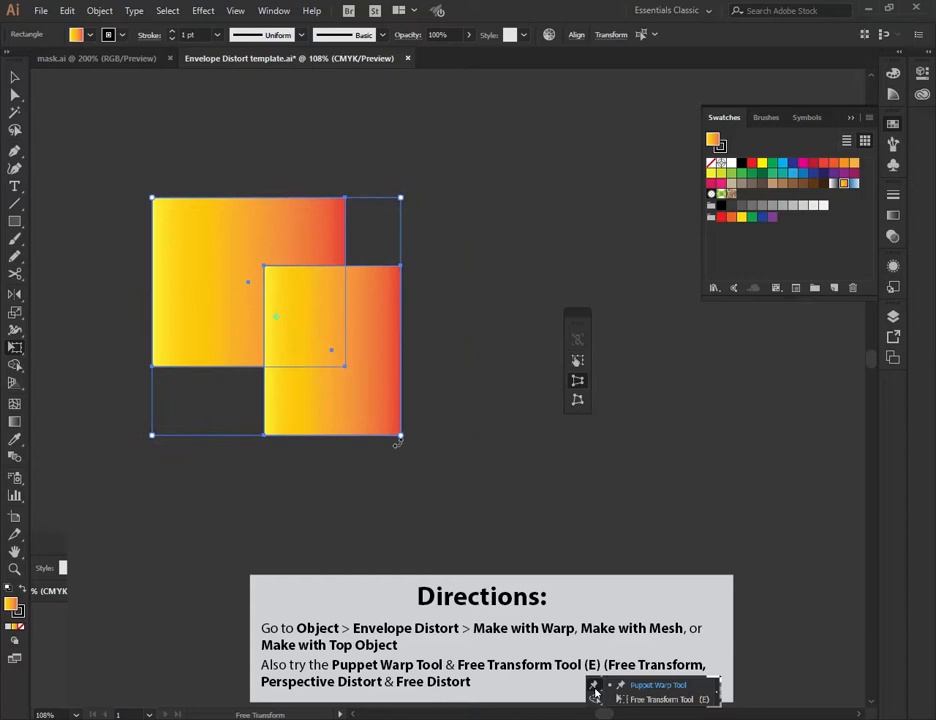
drag(398, 438, 560, 432)
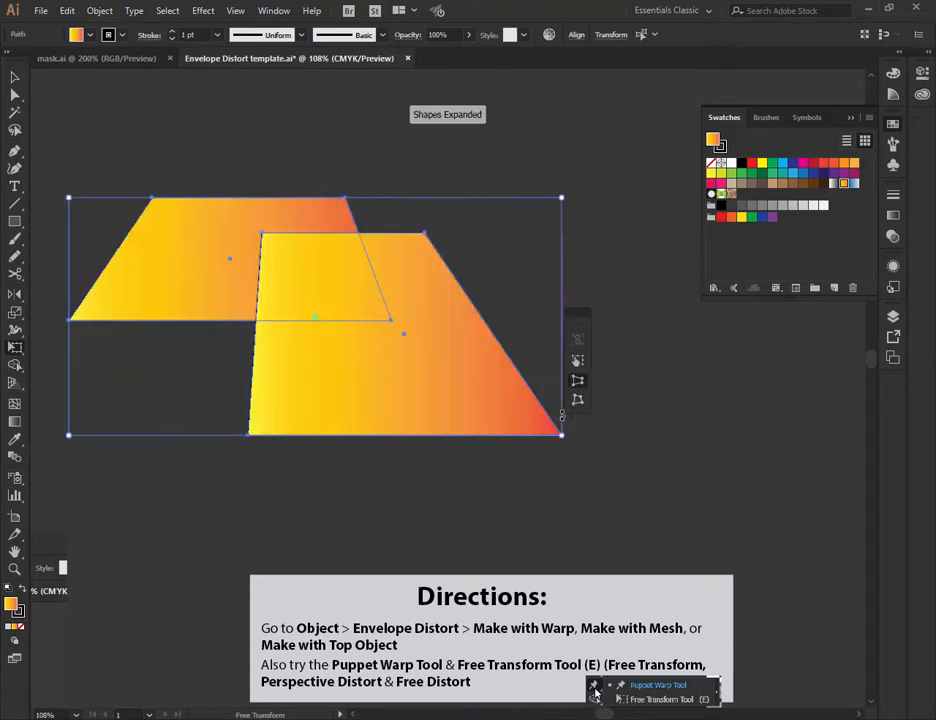
scroll(310, 228, up, 5)
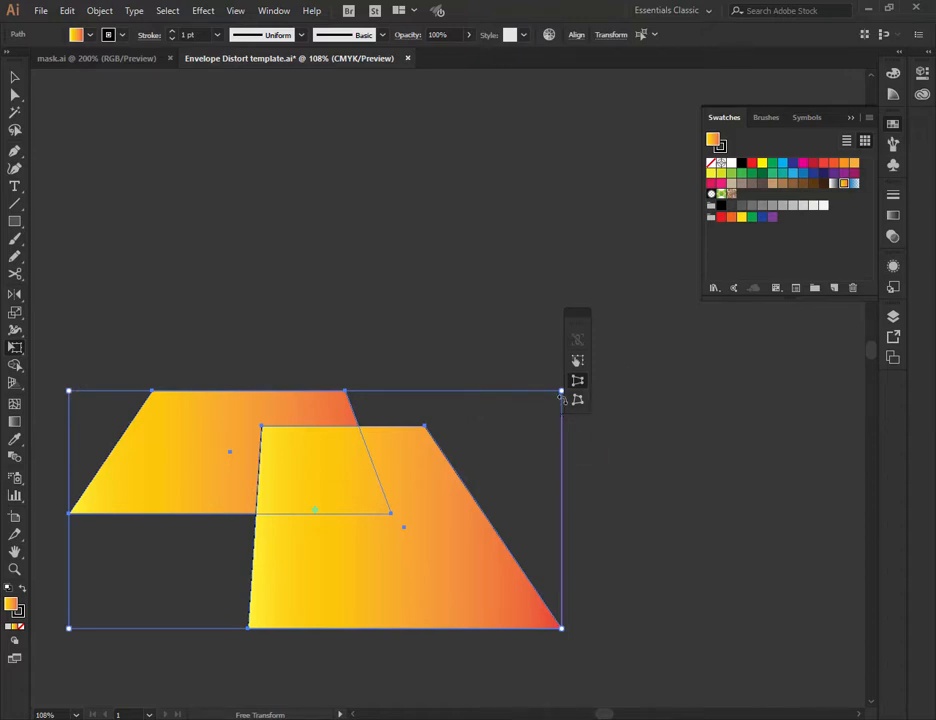
Shrink and squash the trapezoids with Free Transform, then undo back to plain squares.
drag(562, 393, 556, 400)
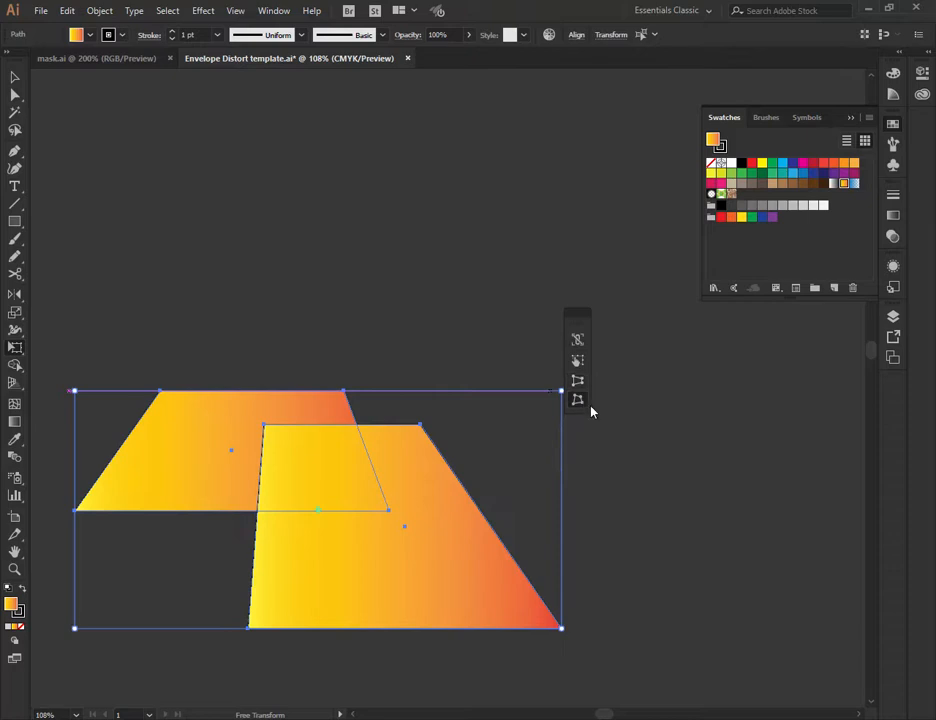
click(577, 362)
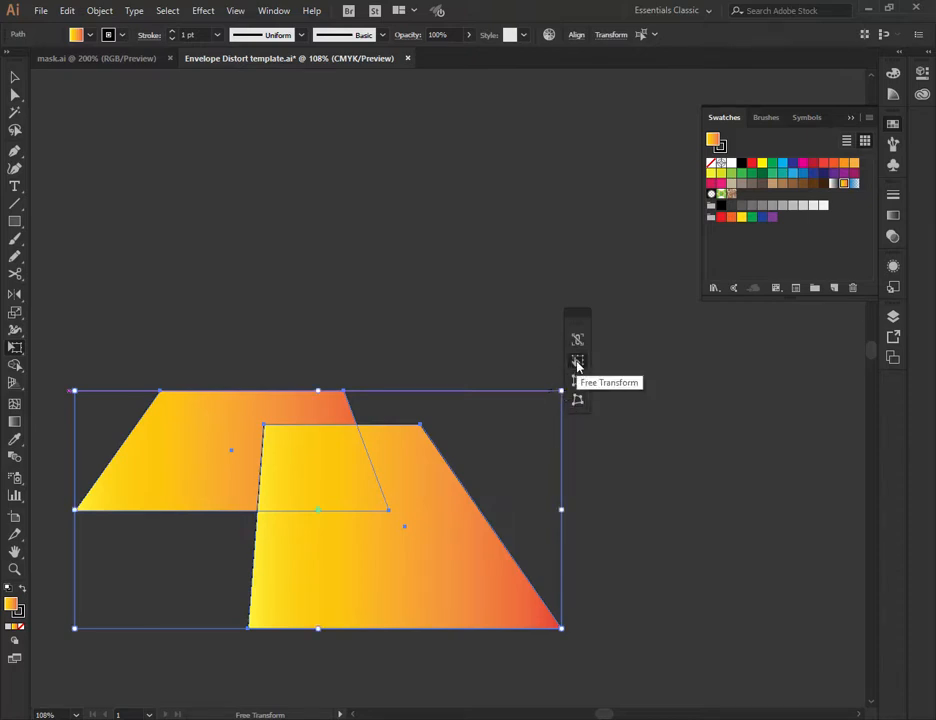
click(577, 362)
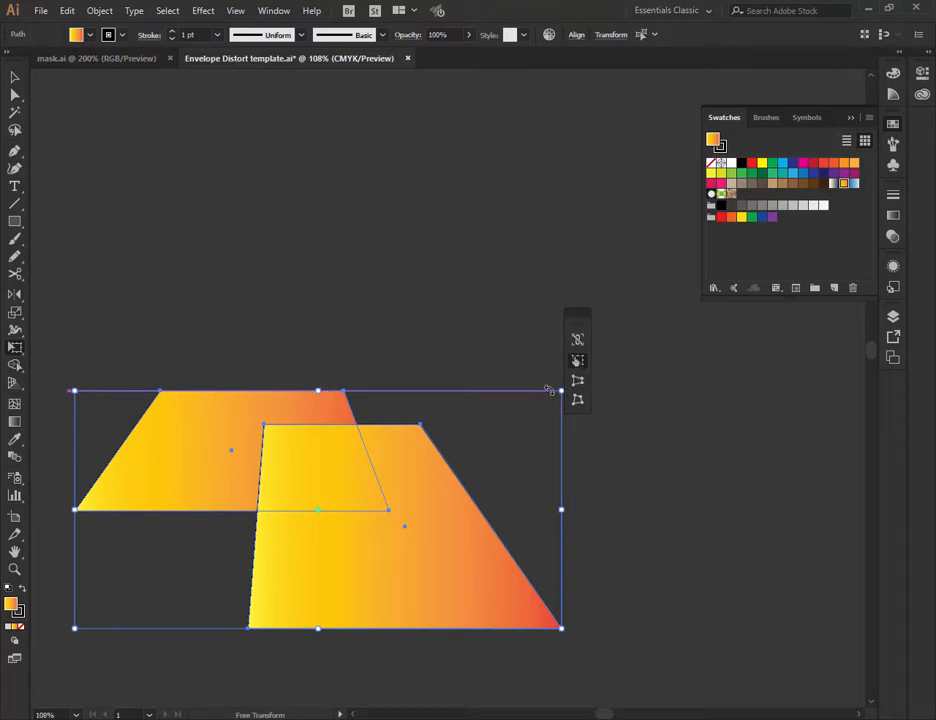
drag(560, 389, 493, 425)
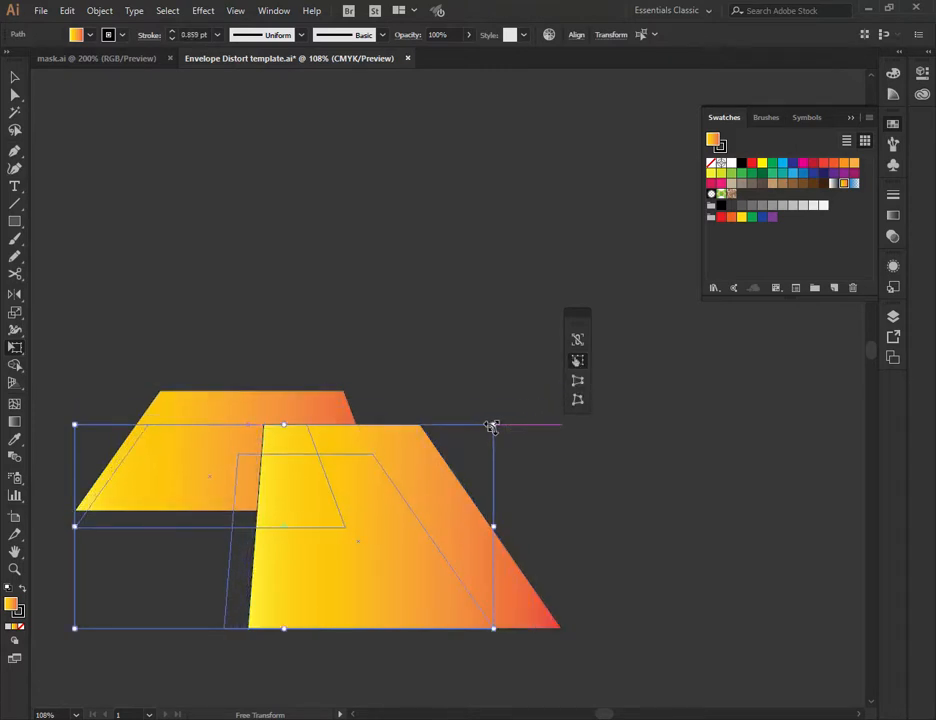
drag(284, 425, 297, 515)
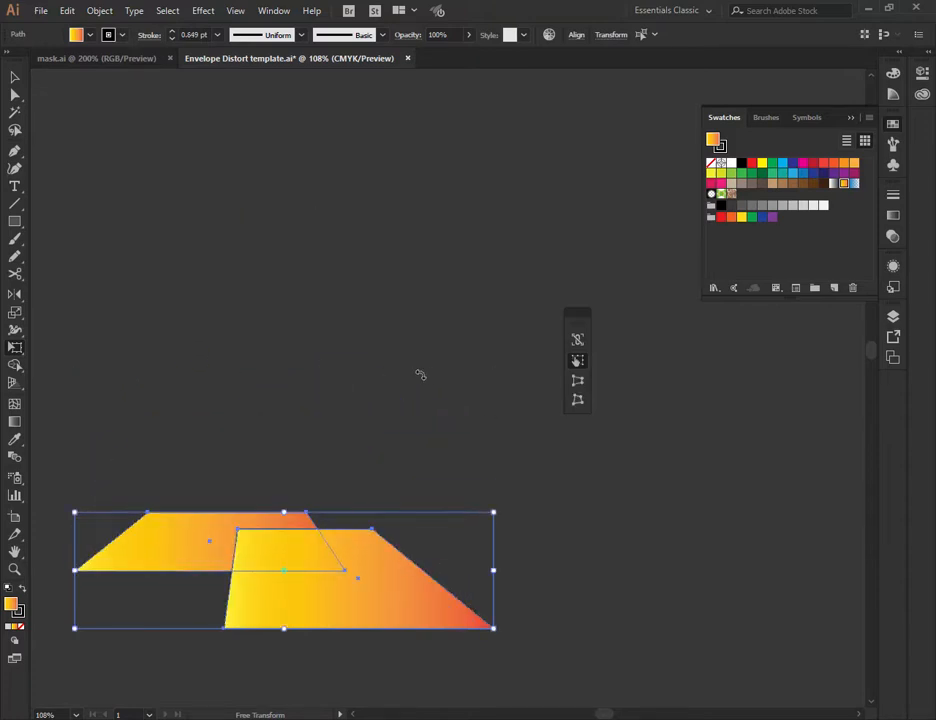
click(577, 400)
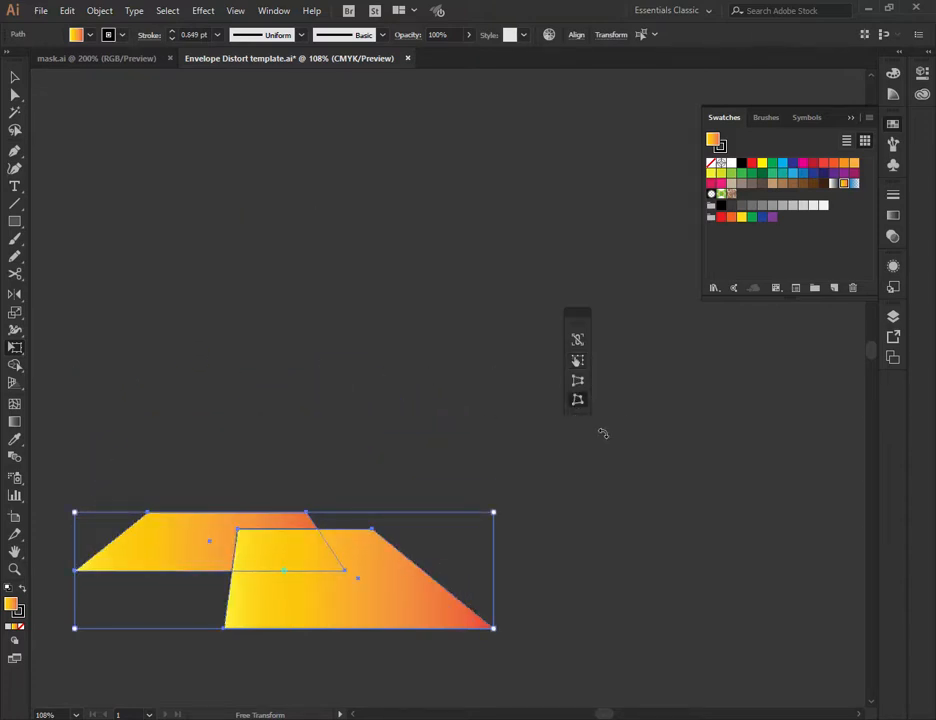
key(ctrl+z)
key(ctrl+z)
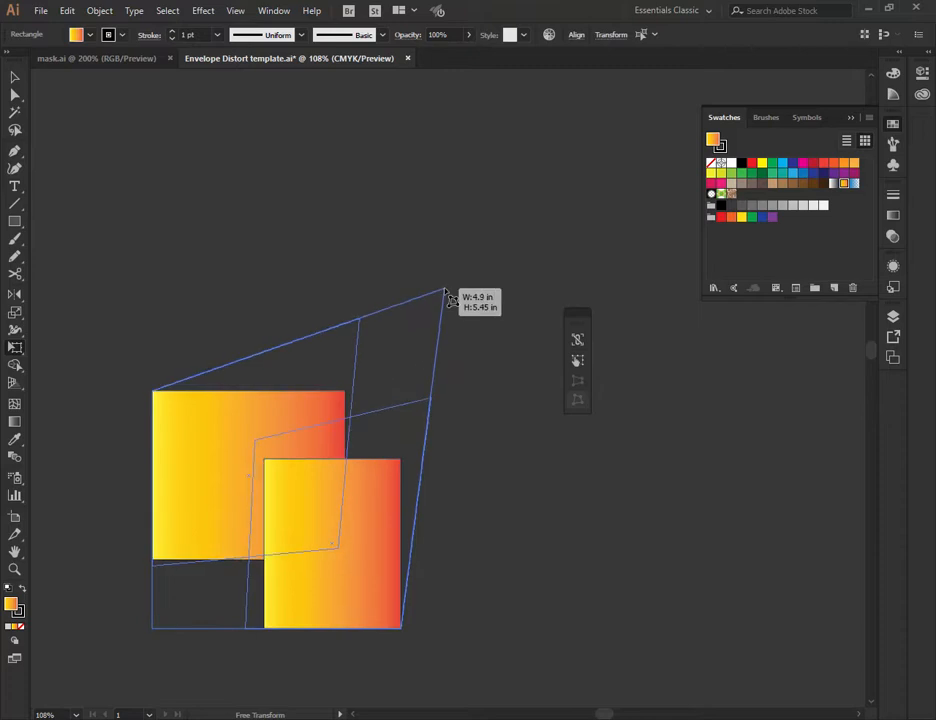
Free Distort the squares by pulling three corners into irregular leaning quadrilaterals.
drag(402, 395, 445, 288)
mouse_move(153, 631)
mouse_down()
mouse_move(385, 655)
mouse_move(558, 635)
mouse_up()
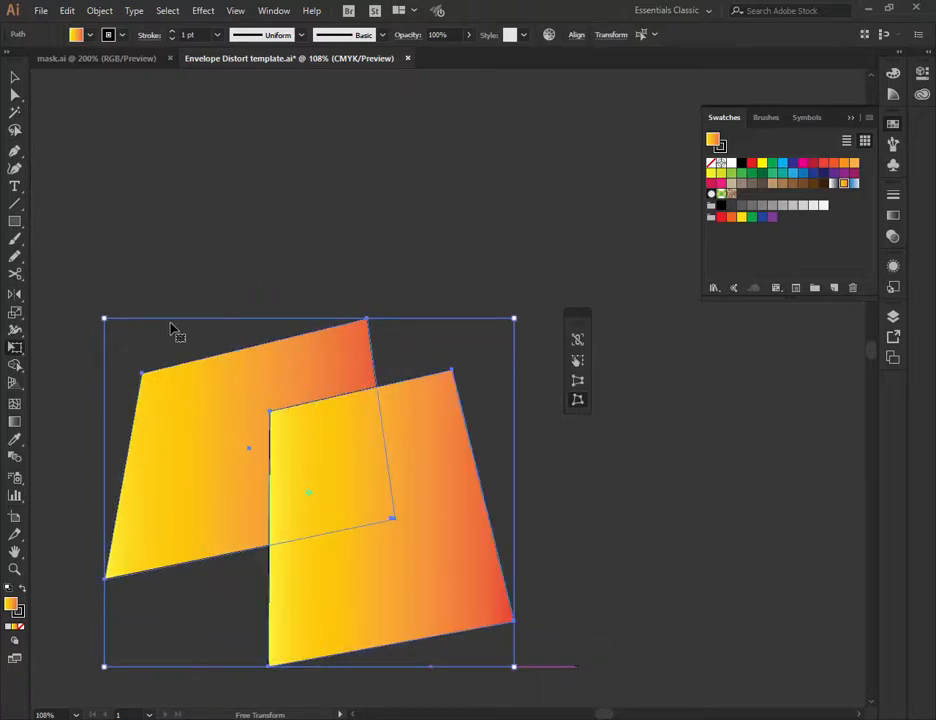
mouse_move(107, 320)
mouse_down()
mouse_move(197, 243)
mouse_move(180, 148)
mouse_up()
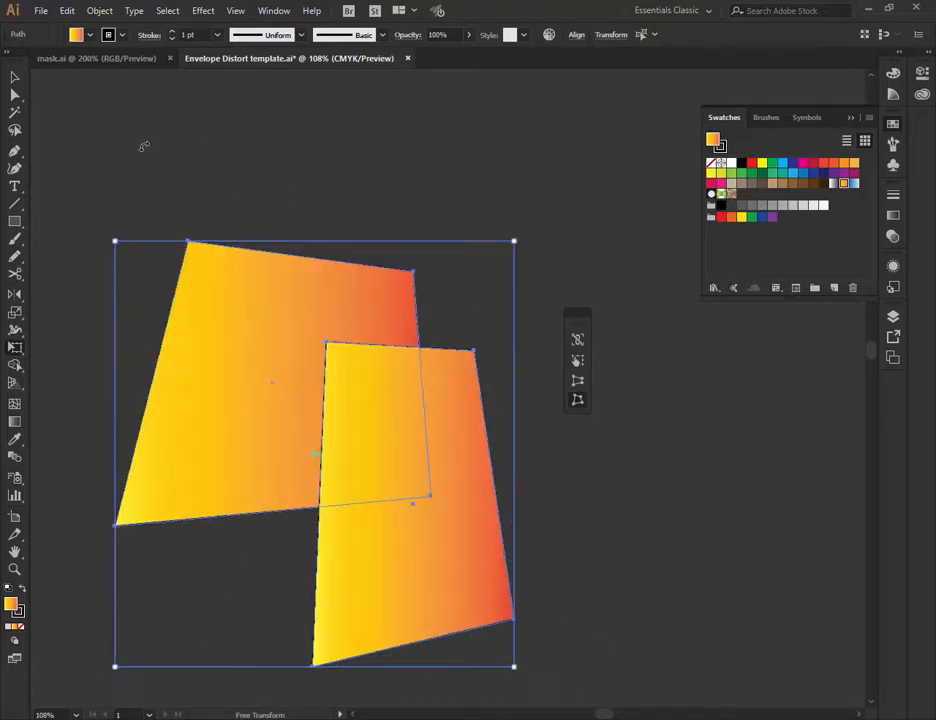